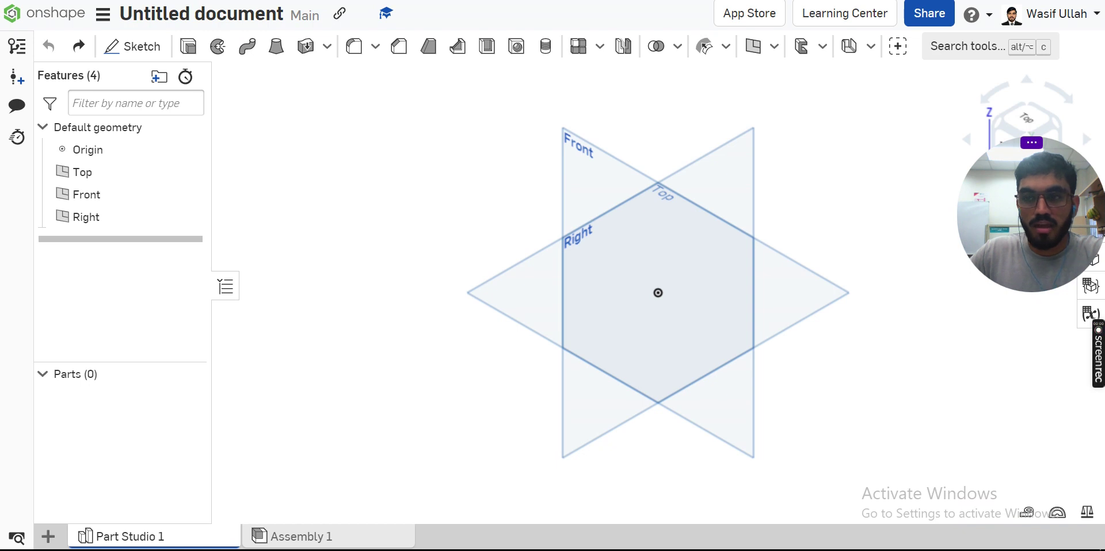
# - Bring up the reference drawing: 80-tall back plate, Ø36/Ø24 boss, Ø30 base hole
pyautogui.hotkey('alt', 'Tab')
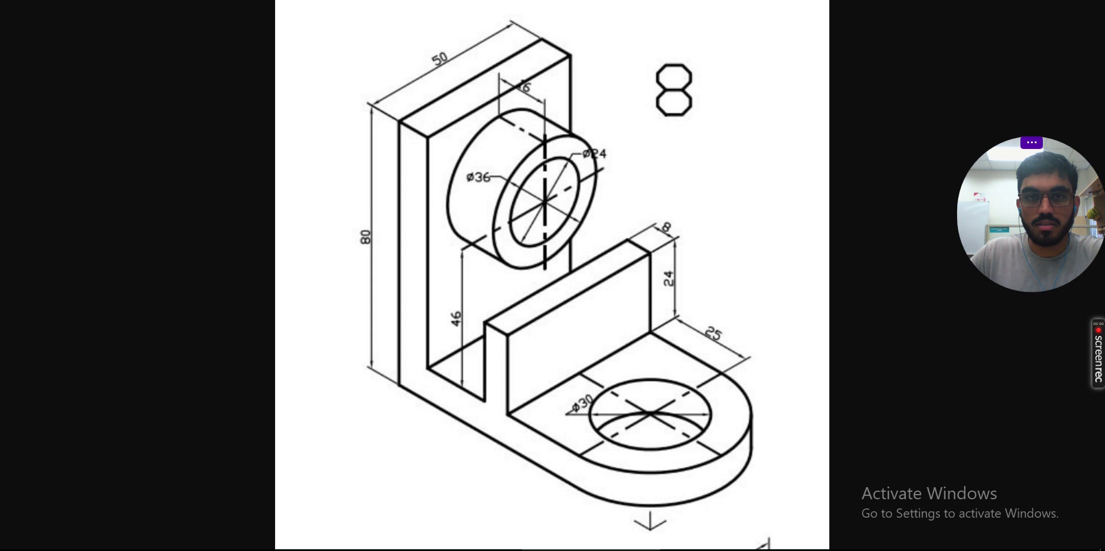
# - Back in Onshape, draw a center-point rectangle at the origin
pyautogui.hotkey('alt', 'Tab')
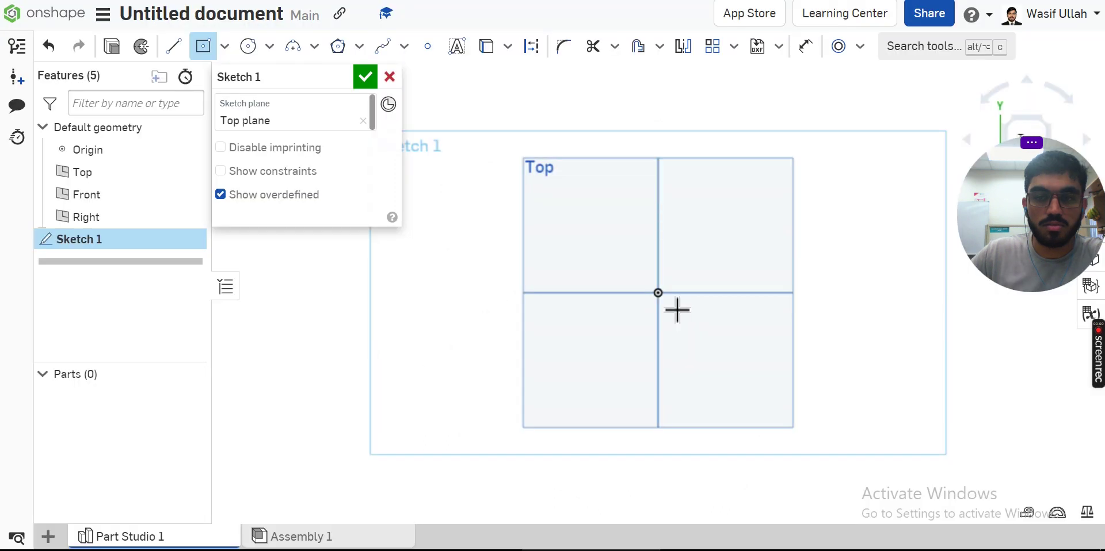
pyautogui.click(657, 293)
pyautogui.click(598, 177)
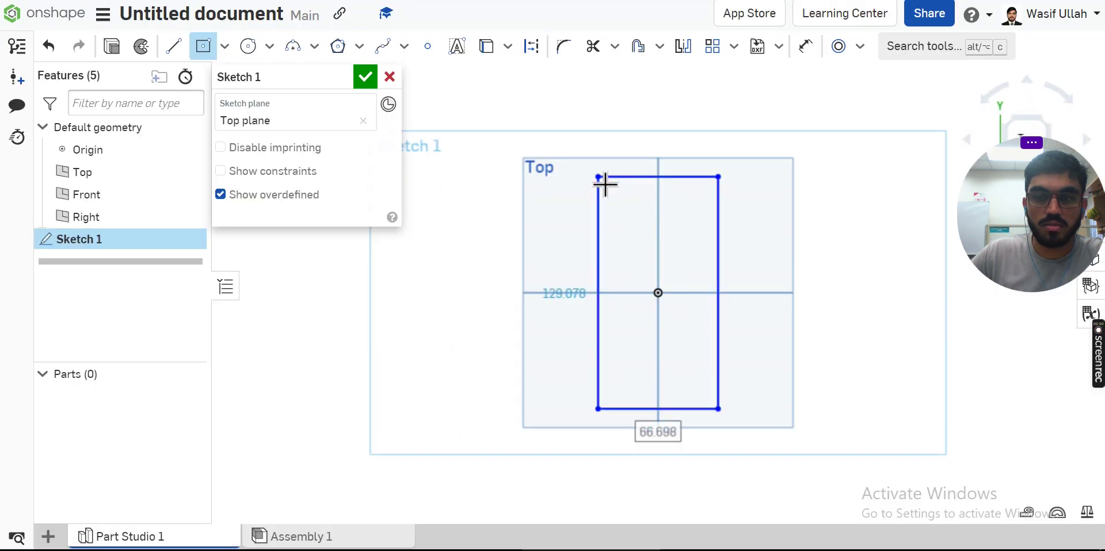
# - Dimension the rectangle 50 mm wide by 82 mm long and finish Sketch 1
pyautogui.click(806, 47)
pyautogui.click(680, 177)
pyautogui.click(667, 133)
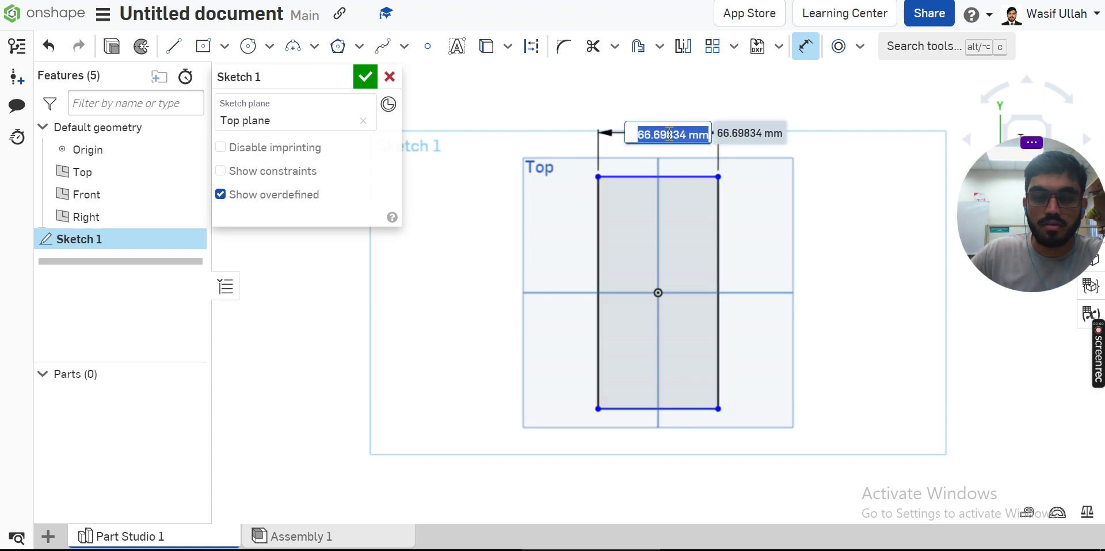
pyautogui.write('50')
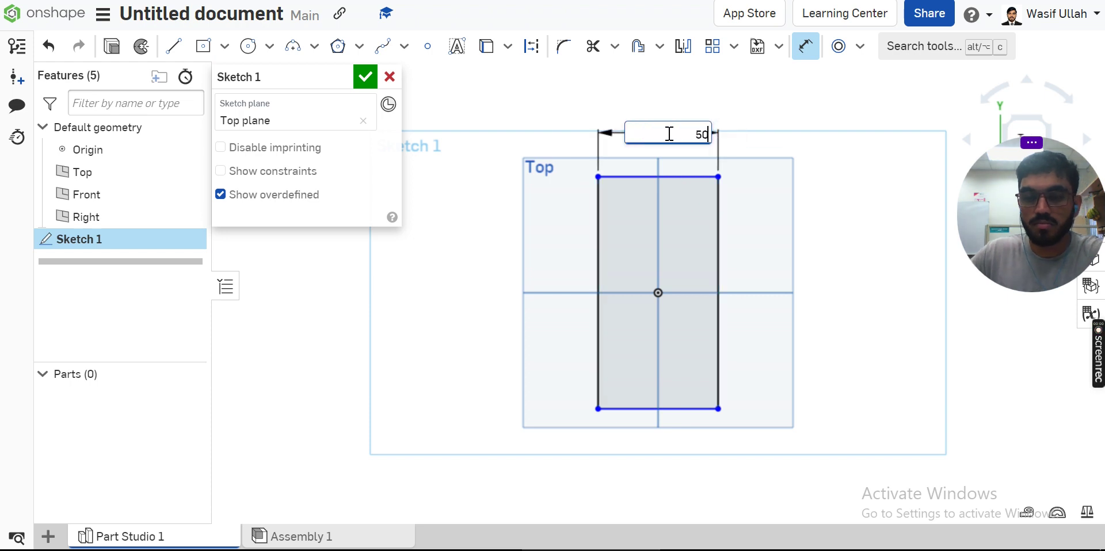
pyautogui.press('Return')
pyautogui.click(714, 253)
pyautogui.click(716, 254)
pyautogui.write('82')
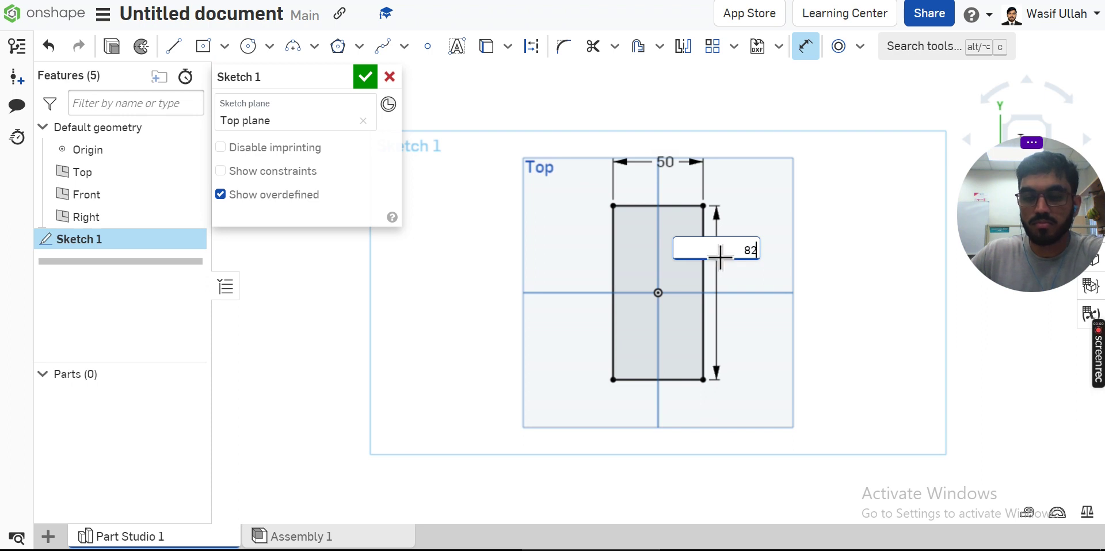
pyautogui.press('Return')
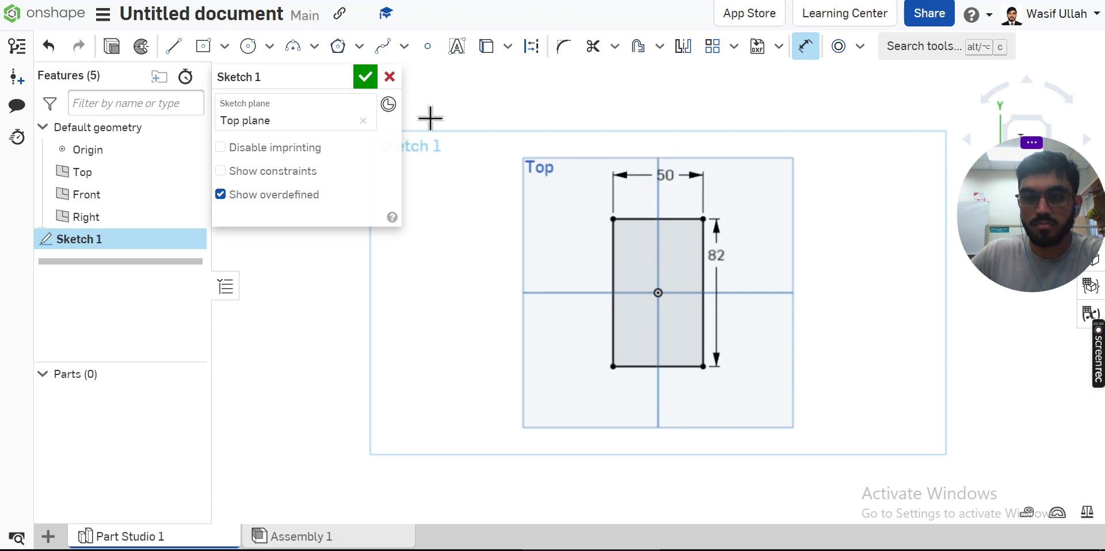
pyautogui.click(365, 76)
# - In isometric view, extrude Sketch 1 into an 8 mm thick base plate
pyautogui.rightClick(345, 110)
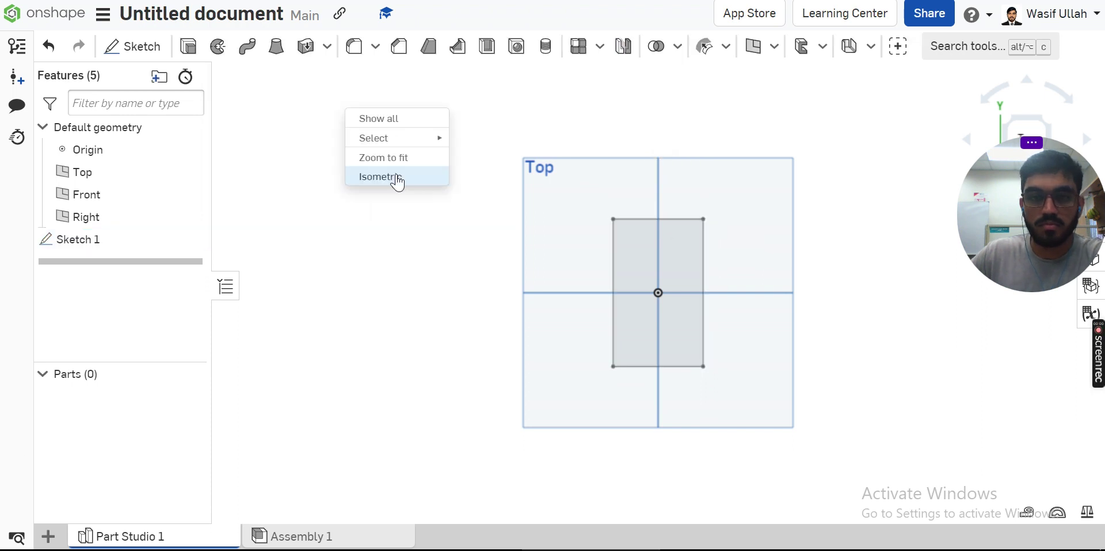
pyautogui.click(397, 177)
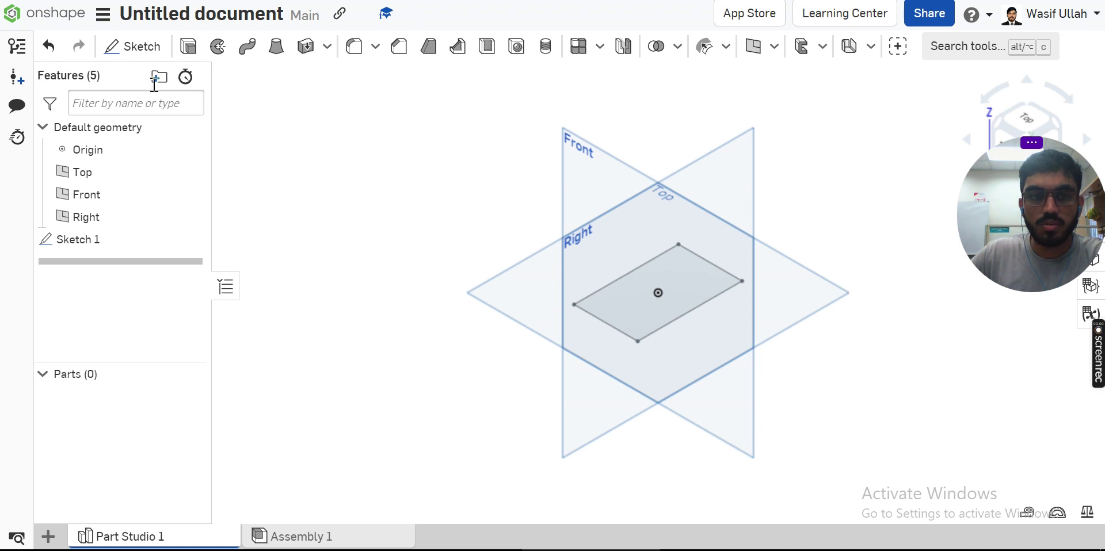
pyautogui.click(188, 46)
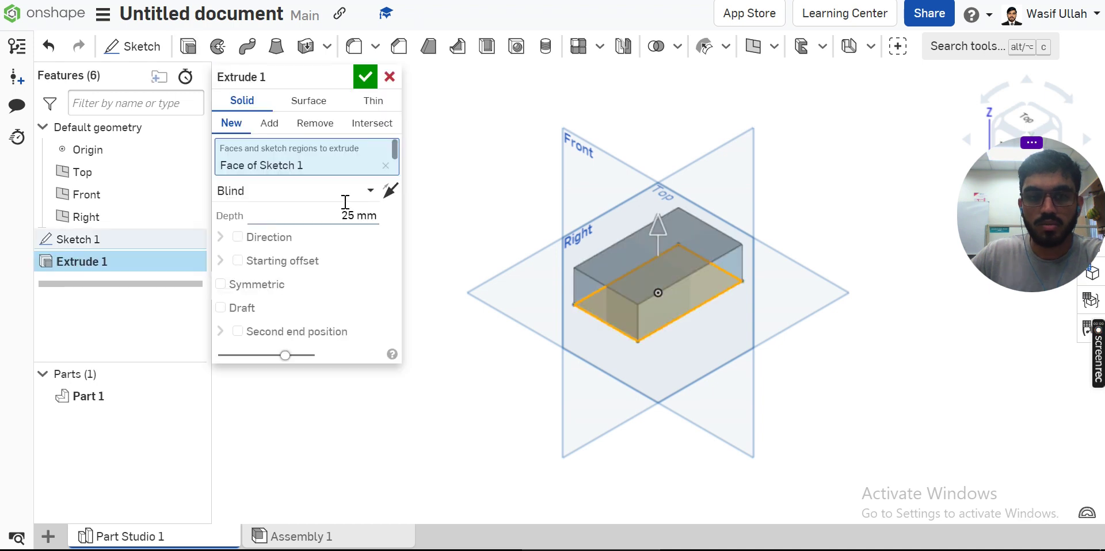
pyautogui.click(339, 212)
pyautogui.write('8')
pyautogui.press('Return')
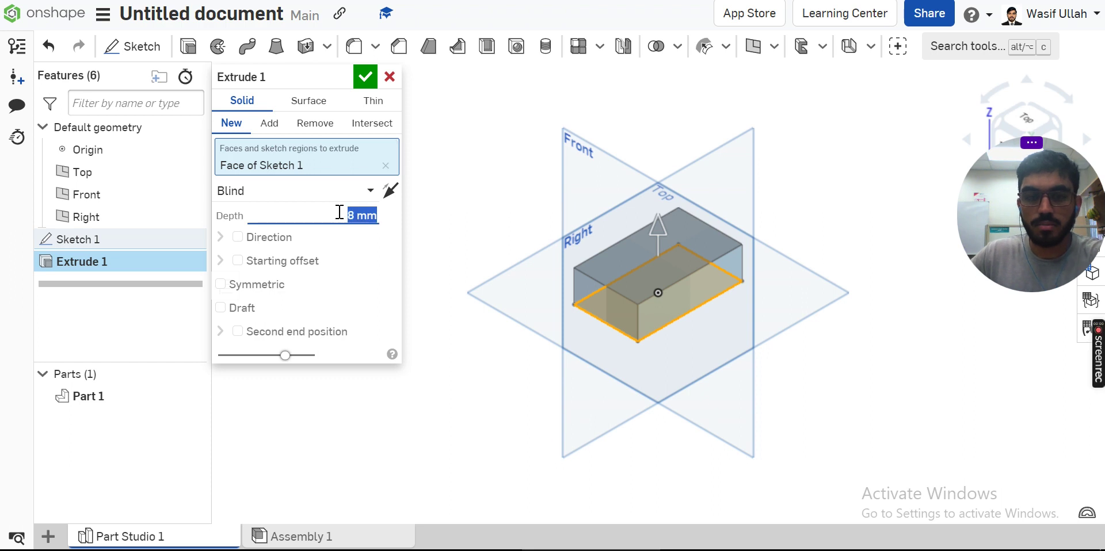
pyautogui.click(364, 76)
# - Fit the whole model in view and switch to the reference drawing
pyautogui.rightClick(405, 127)
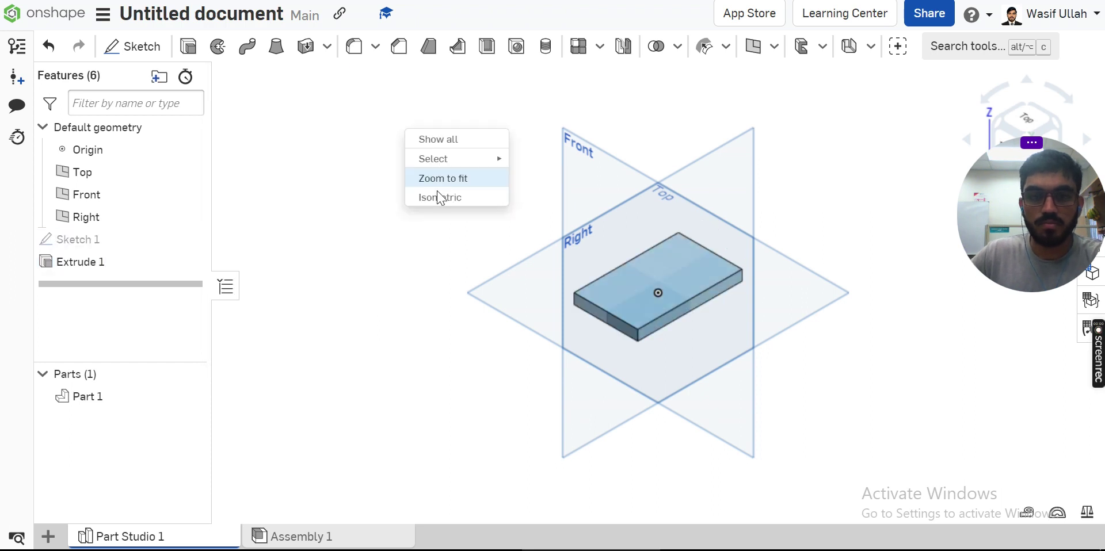
pyautogui.click(438, 196)
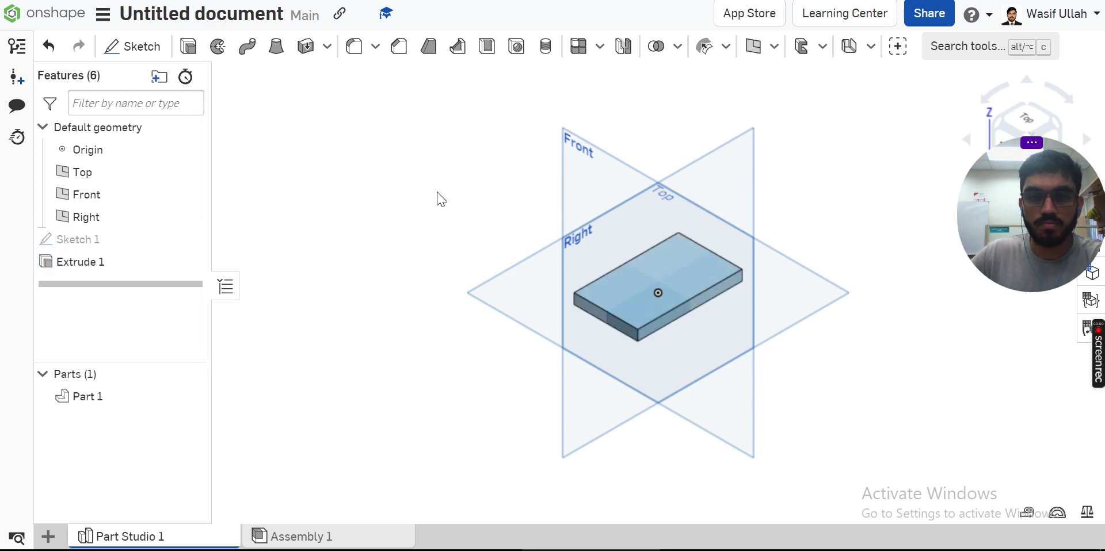
pyautogui.rightClick(407, 165)
pyautogui.click(429, 227)
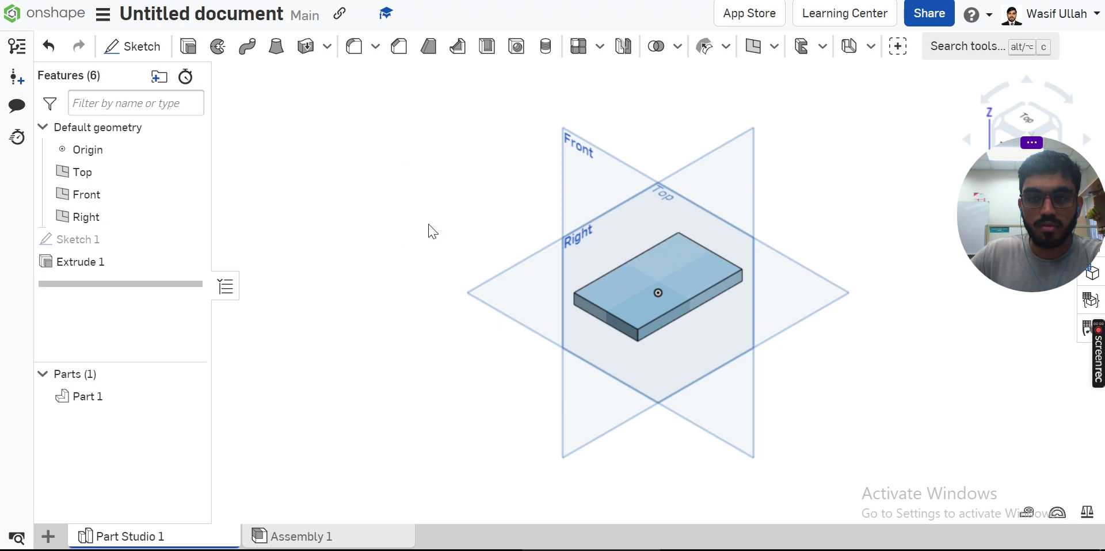
pyautogui.rightClick(378, 145)
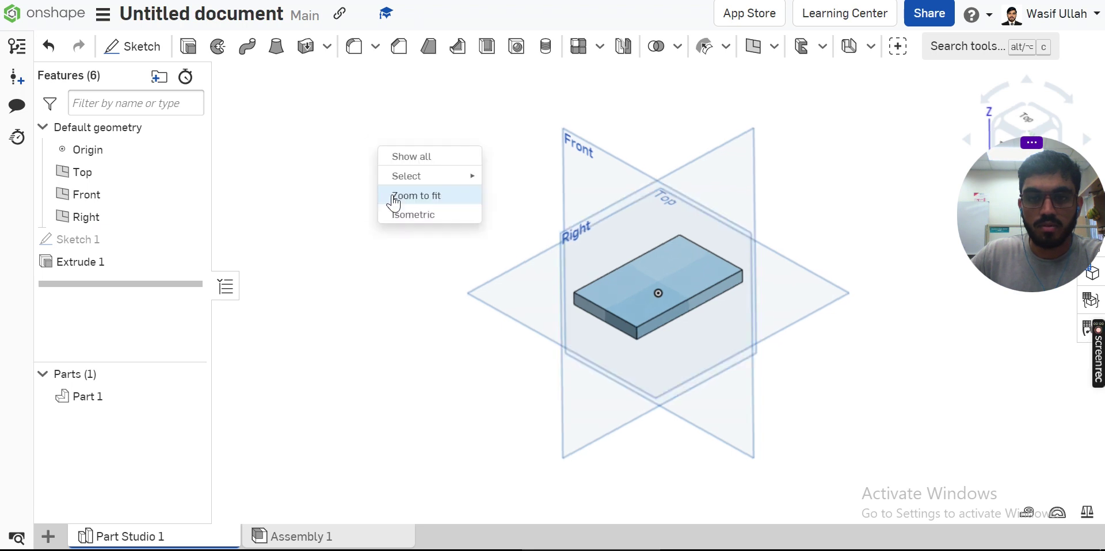
pyautogui.click(393, 197)
pyautogui.hotkey('alt', 'Tab')
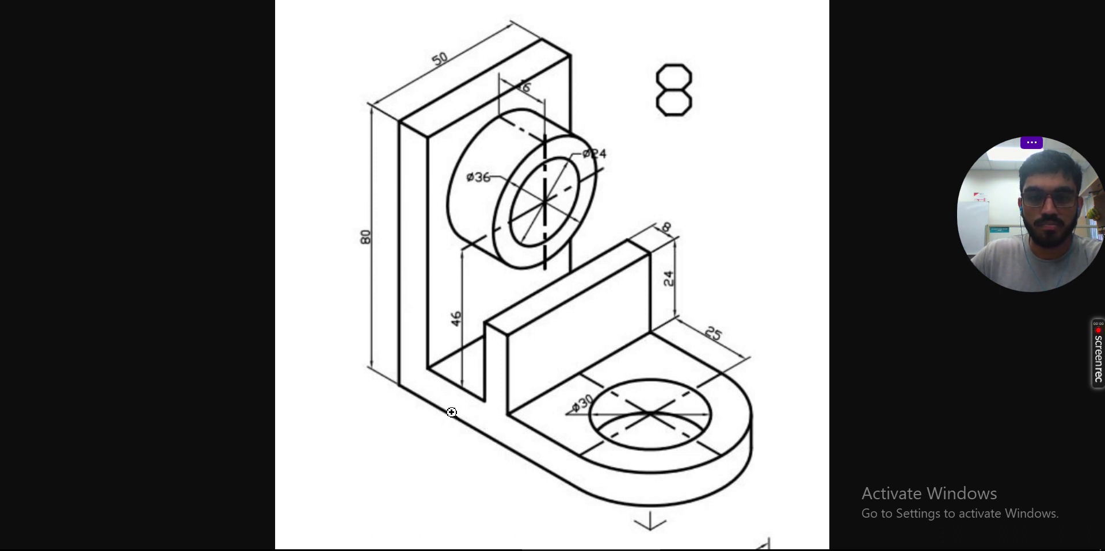
# - Switch from the reference drawing back to the Part Studio with the base plate
pyautogui.hotkey('alt', 'Tab')
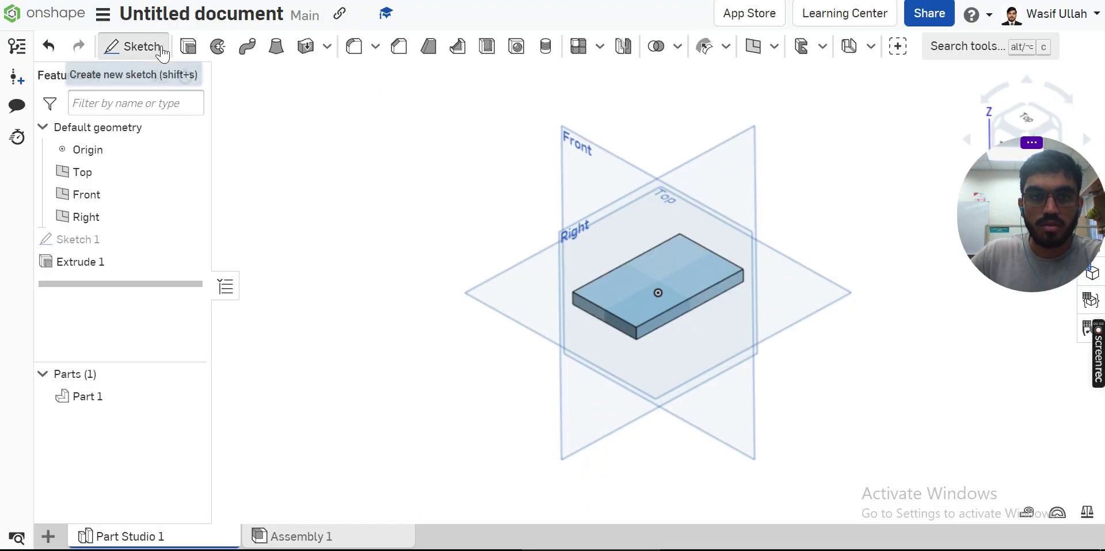
# - On the plate's top face, draw a corner rectangle strip along the right-hand edge
pyautogui.click(161, 53)
pyautogui.click(633, 295)
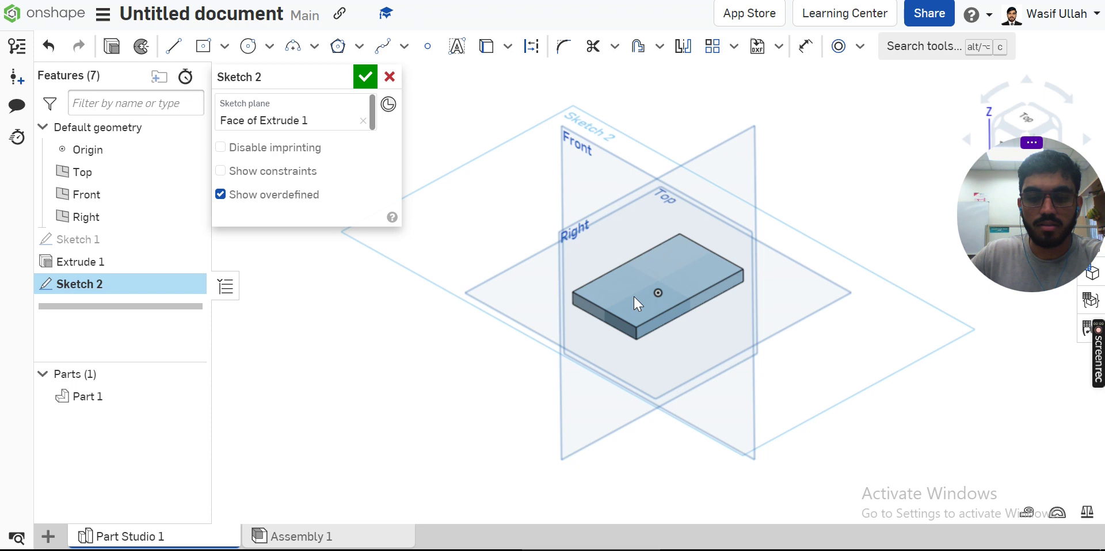
pyautogui.press('n')
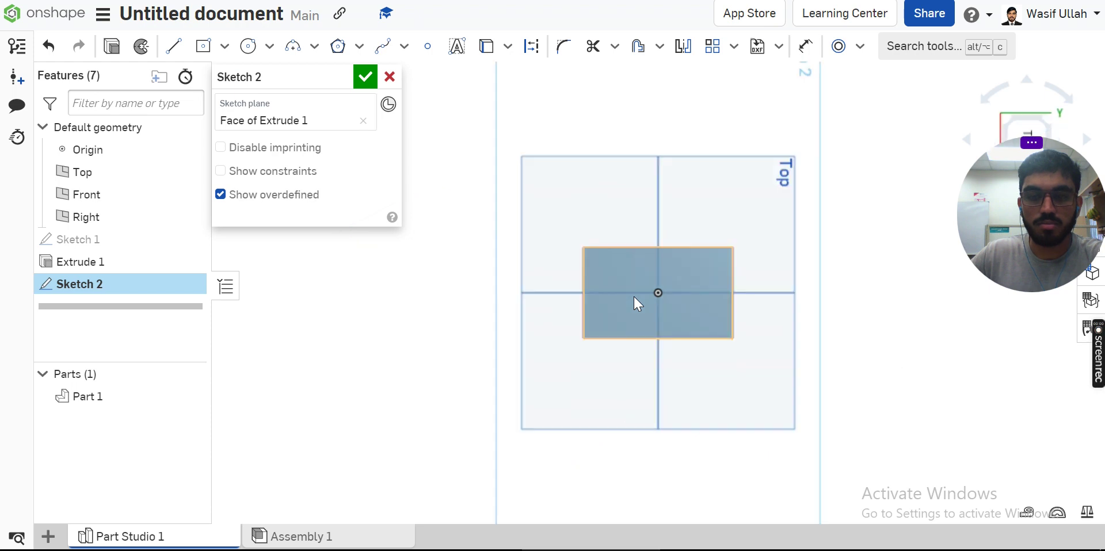
pyautogui.click(224, 46)
pyautogui.click(229, 79)
pyautogui.click(733, 247)
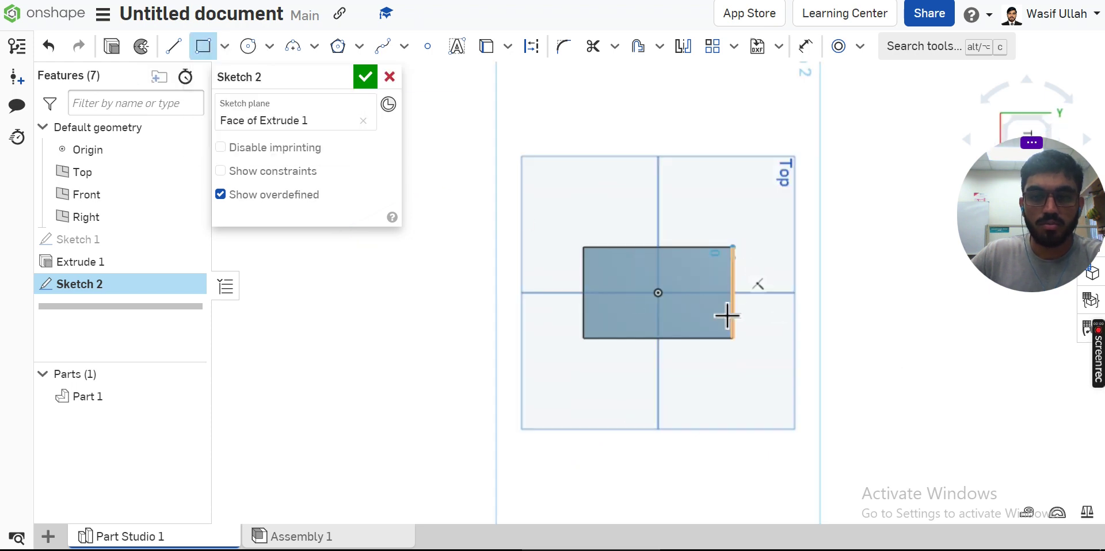
pyautogui.click(724, 350)
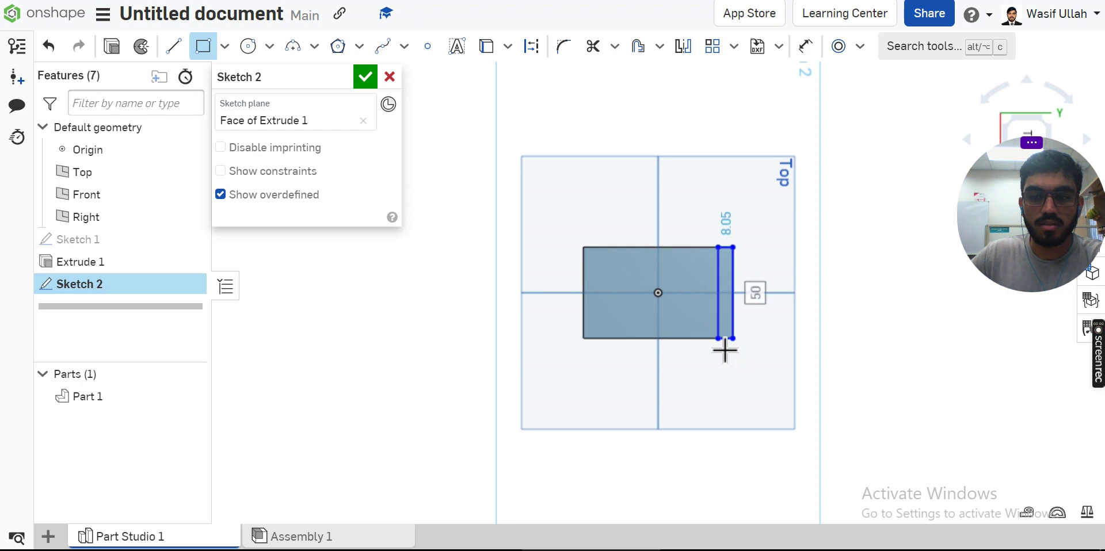
# - Dimension the strip's width, finish Sketch 2, and return to isometric view
pyautogui.press('d')
pyautogui.scroll(4, 784, 271)
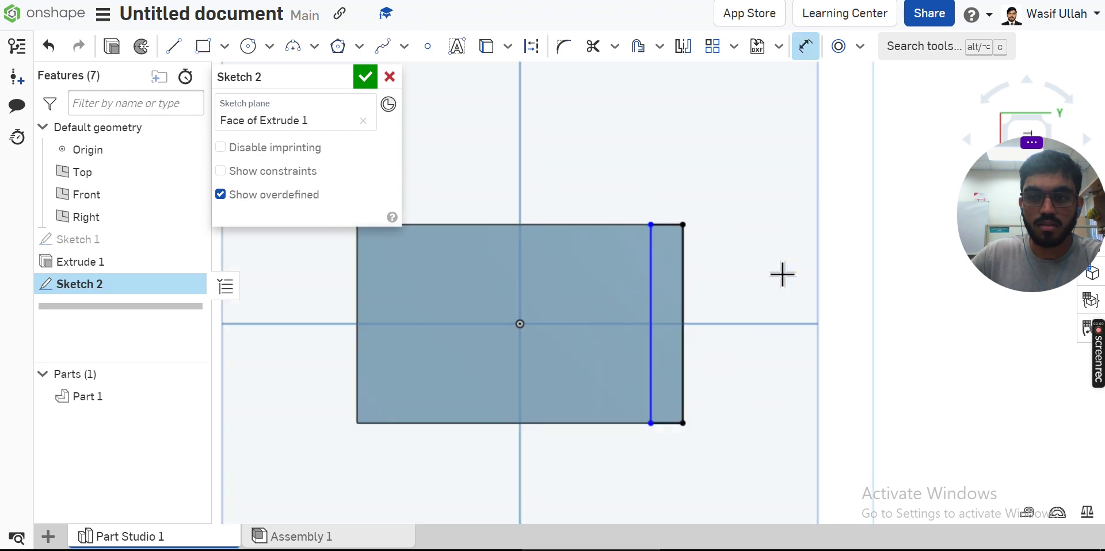
pyautogui.click(679, 226)
pyautogui.click(674, 206)
pyautogui.press('Return')
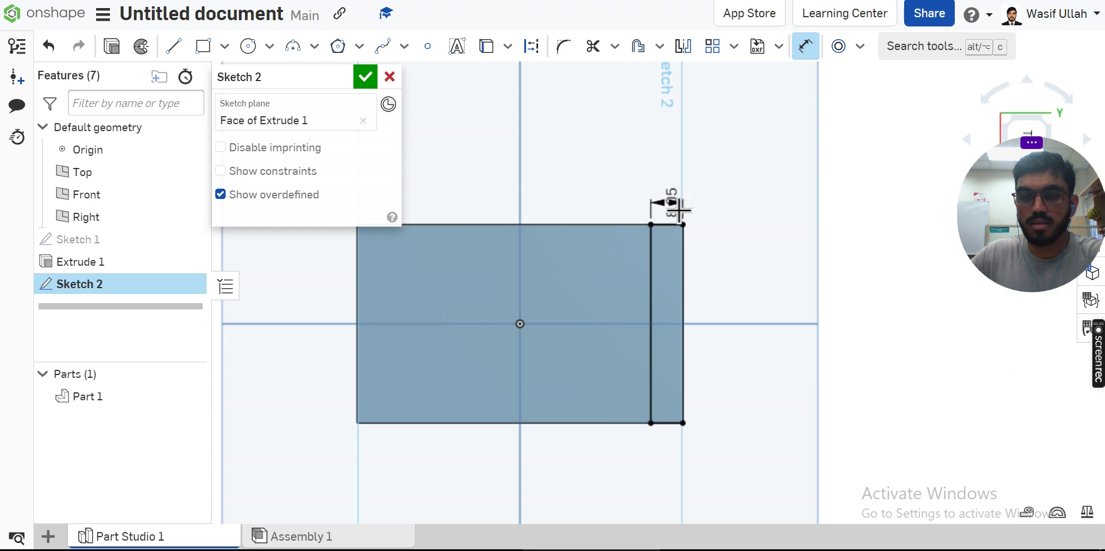
pyautogui.click(365, 77)
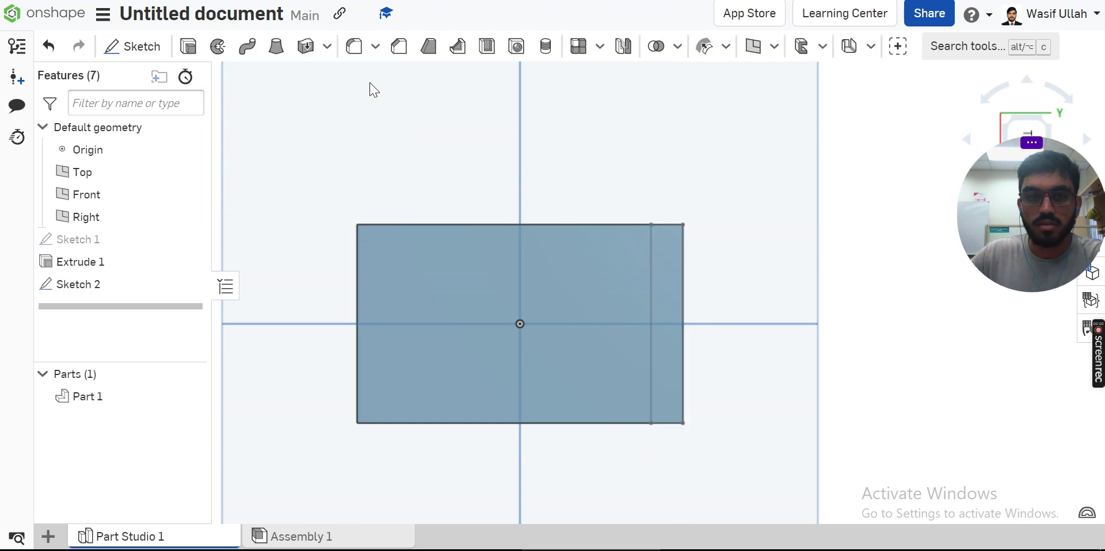
pyautogui.rightClick(899, 139)
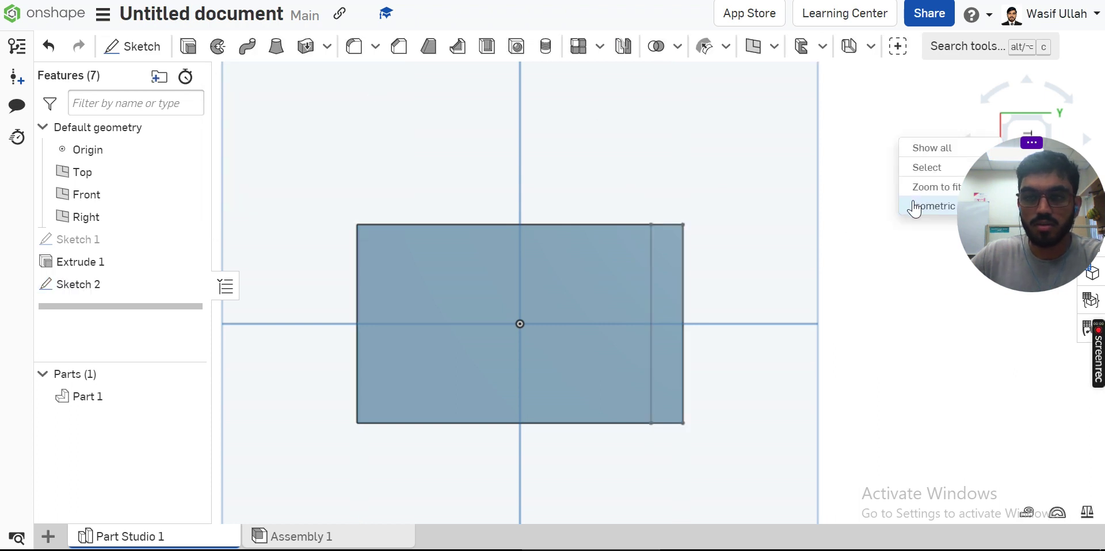
pyautogui.click(915, 207)
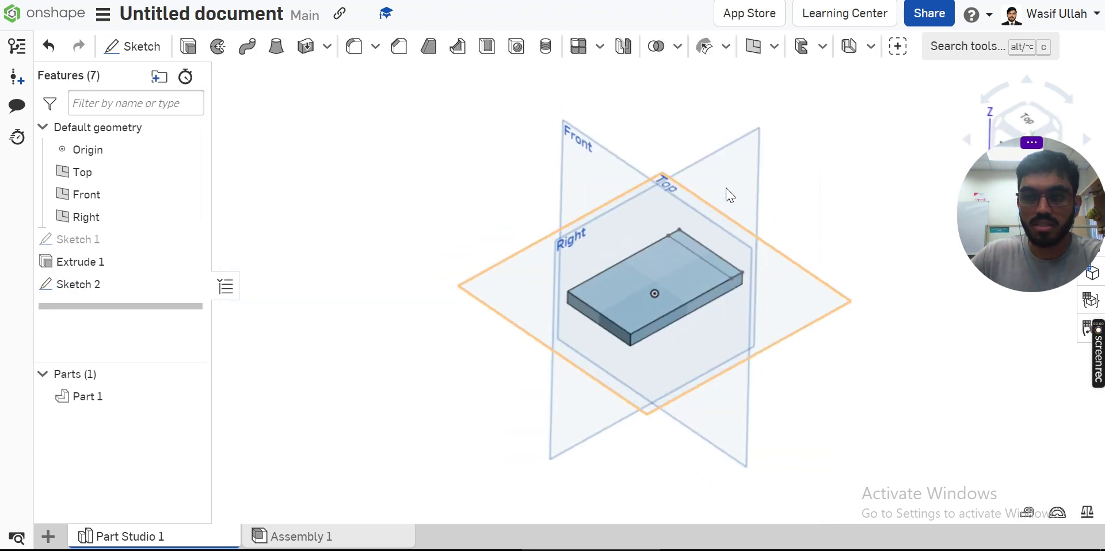
# - Extrude Sketch 2 Blind by 72 mm to form the upright wall
pyautogui.click(187, 47)
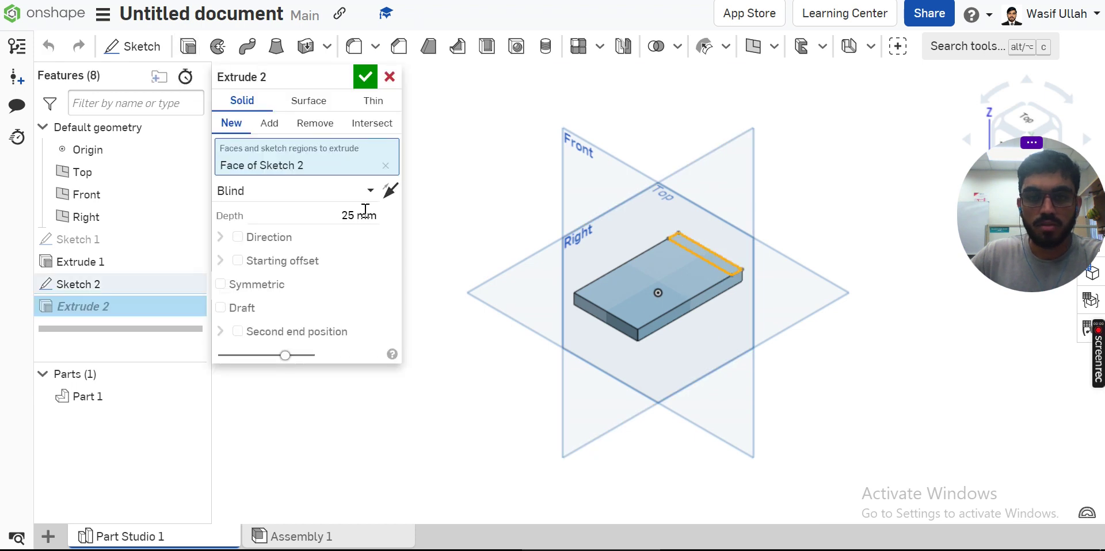
pyautogui.click(339, 200)
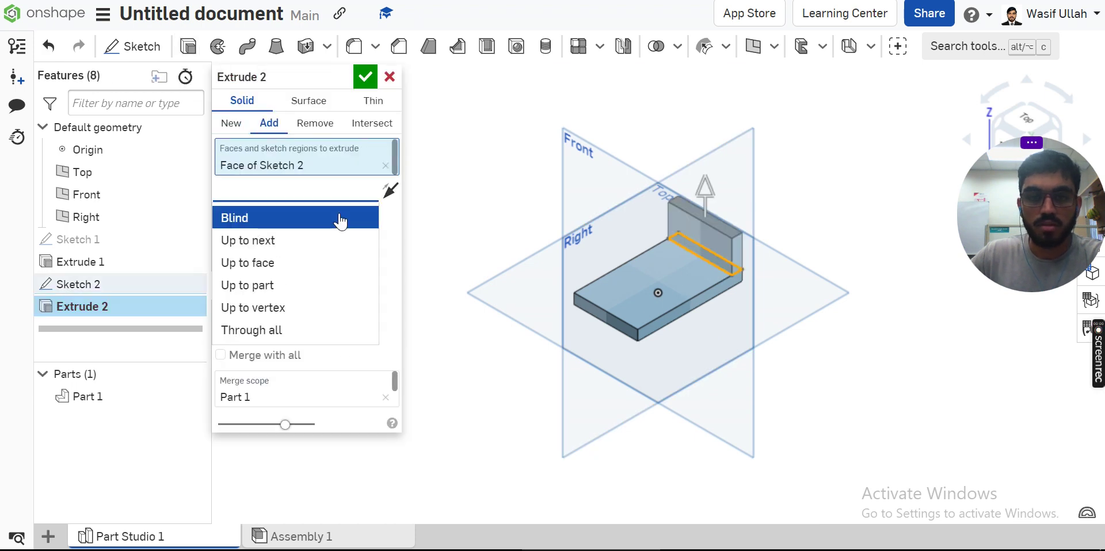
pyautogui.click(338, 218)
pyautogui.click(348, 215)
pyautogui.write('72')
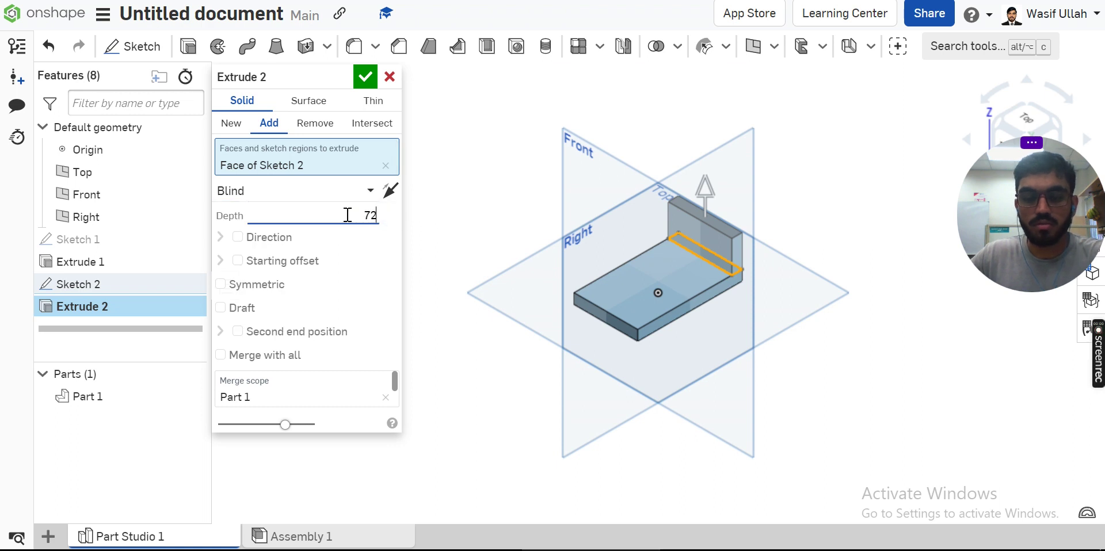
pyautogui.press('Return')
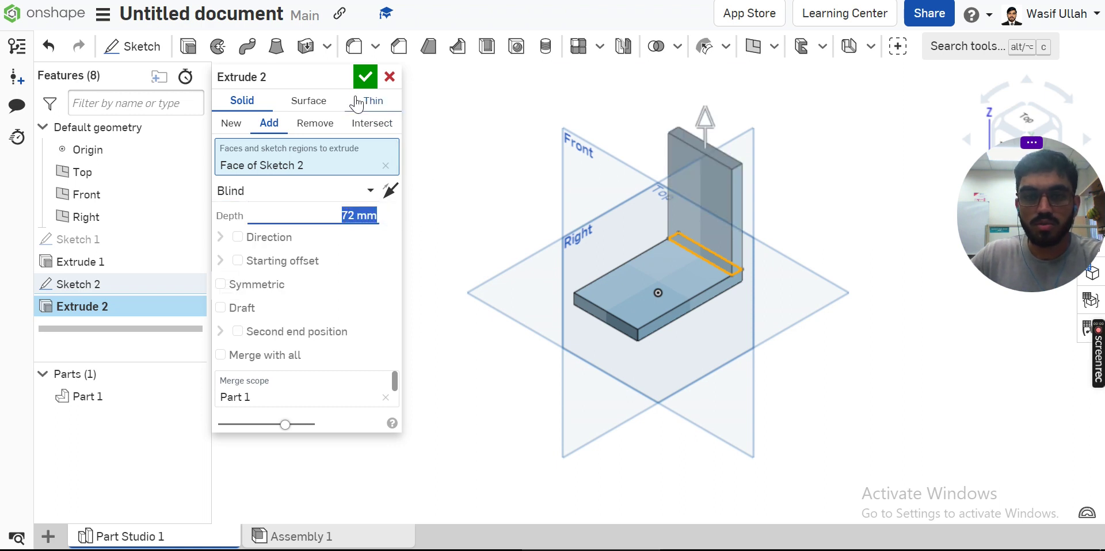
pyautogui.click(364, 77)
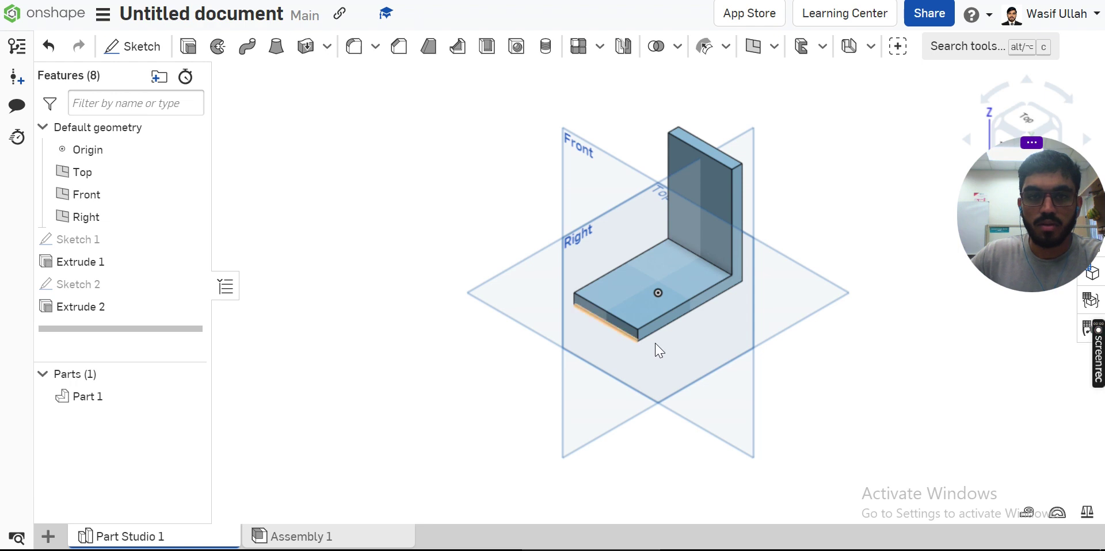
# - Start a 25 mm fillet on the two outer base edges
pyautogui.hotkey('shift', 'f')
pyautogui.click(638, 335)
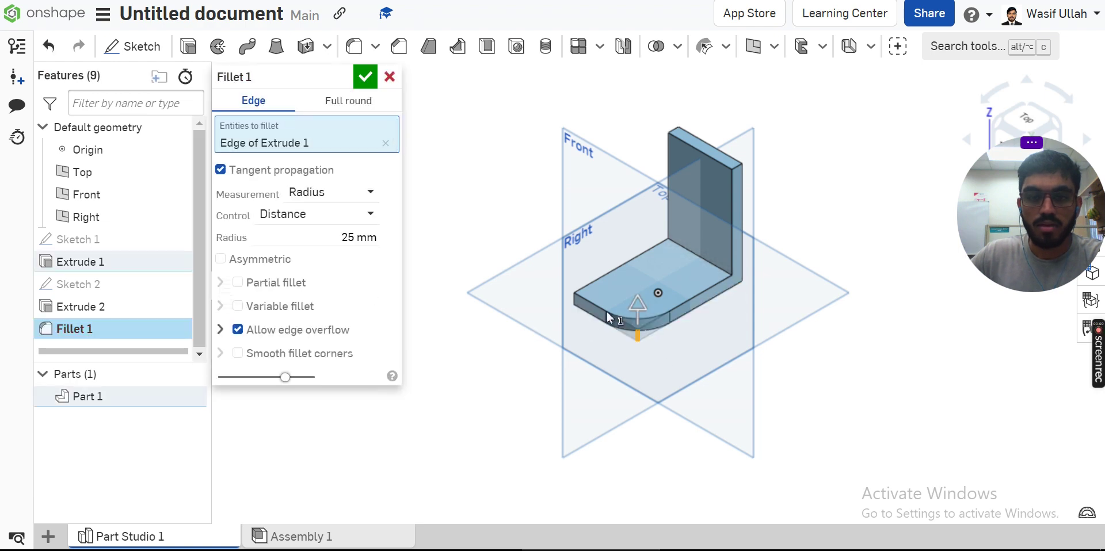
pyautogui.click(575, 299)
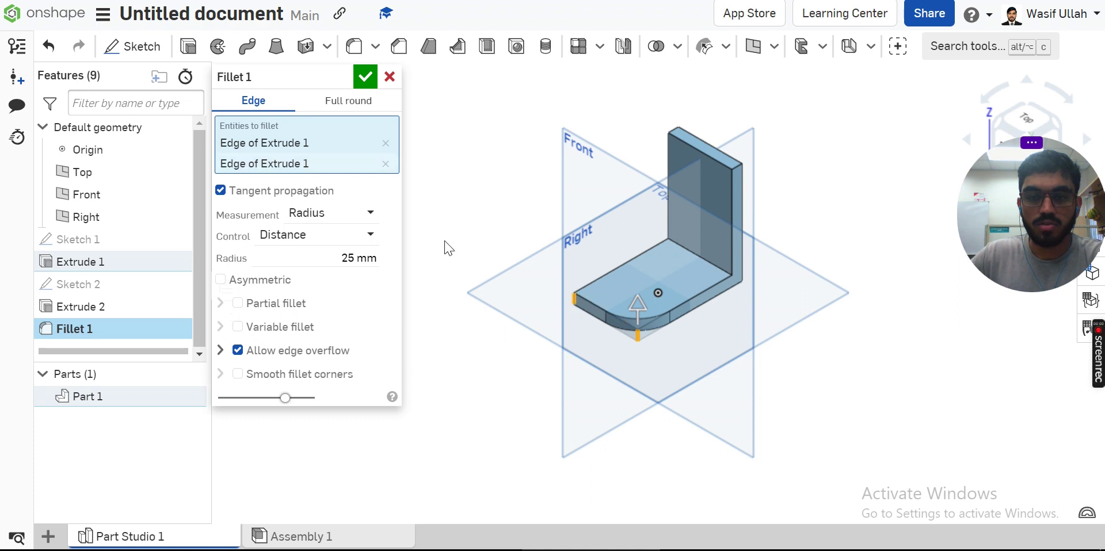
# - Accept the 25 mm fillet on the base corners and return to isometric view
pyautogui.click(362, 80)
pyautogui.rightClick(390, 139)
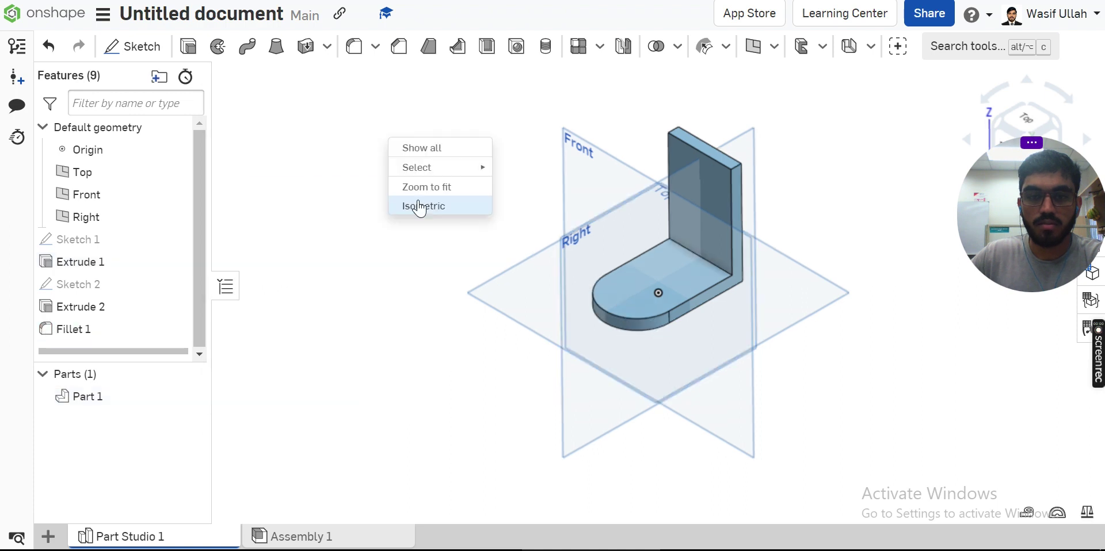
pyautogui.click(420, 206)
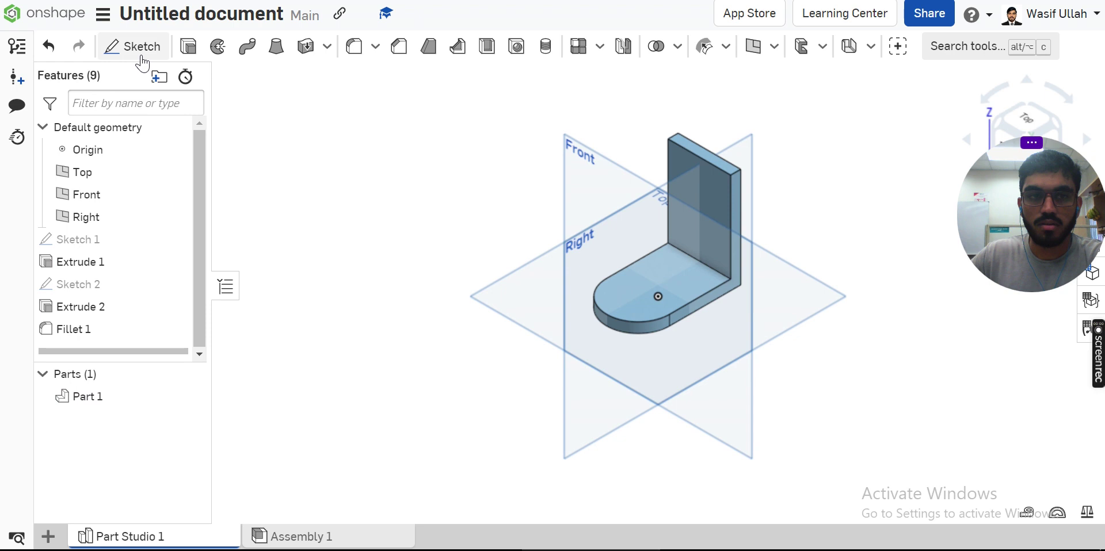
# - Sketch a Ø30 circle at the rounded end of the base's top face
pyautogui.click(142, 57)
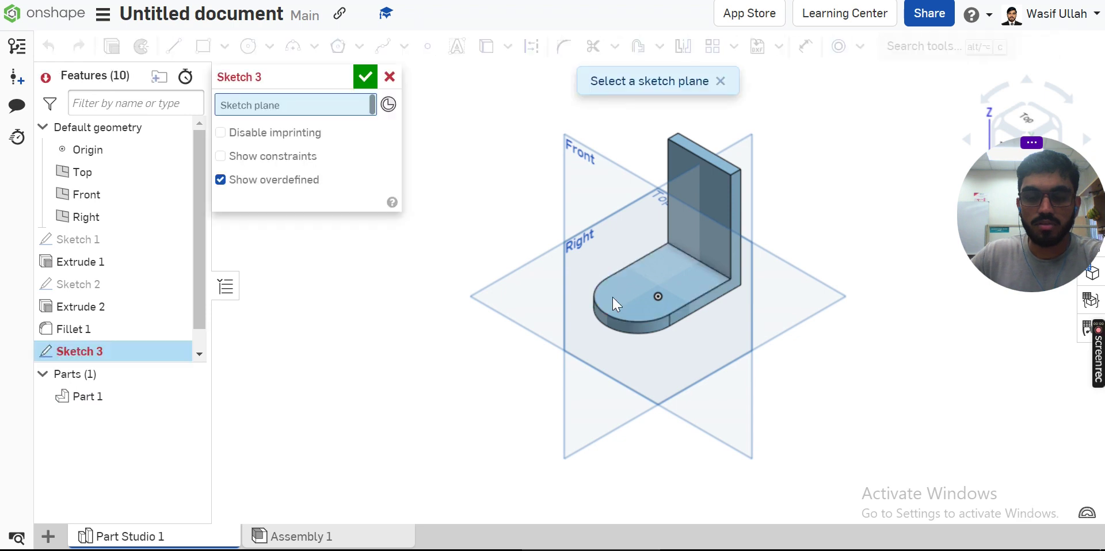
pyautogui.click(612, 297)
pyautogui.press('c')
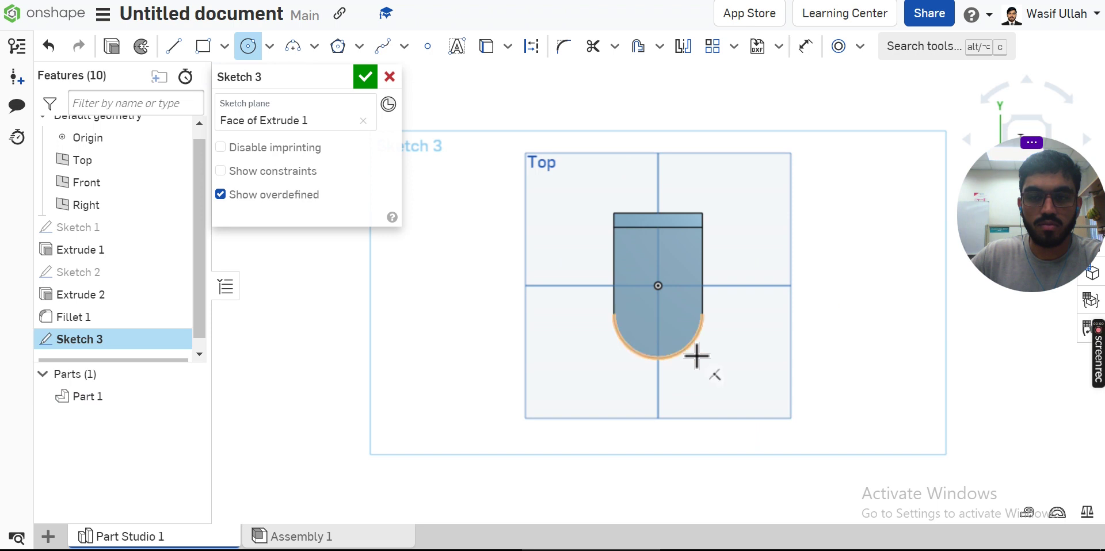
pyautogui.click(658, 325)
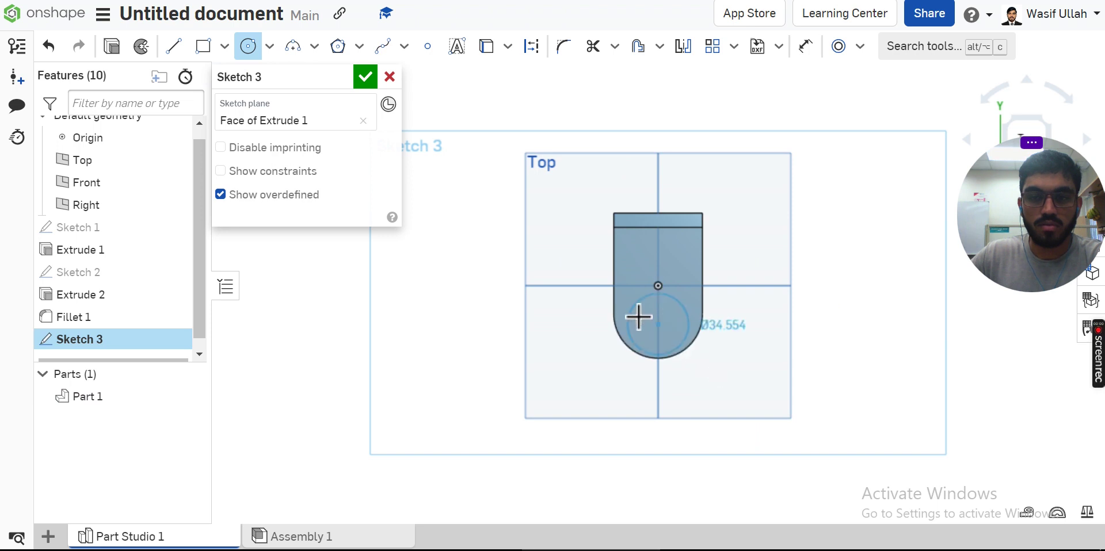
pyautogui.click(629, 314)
pyautogui.press('d')
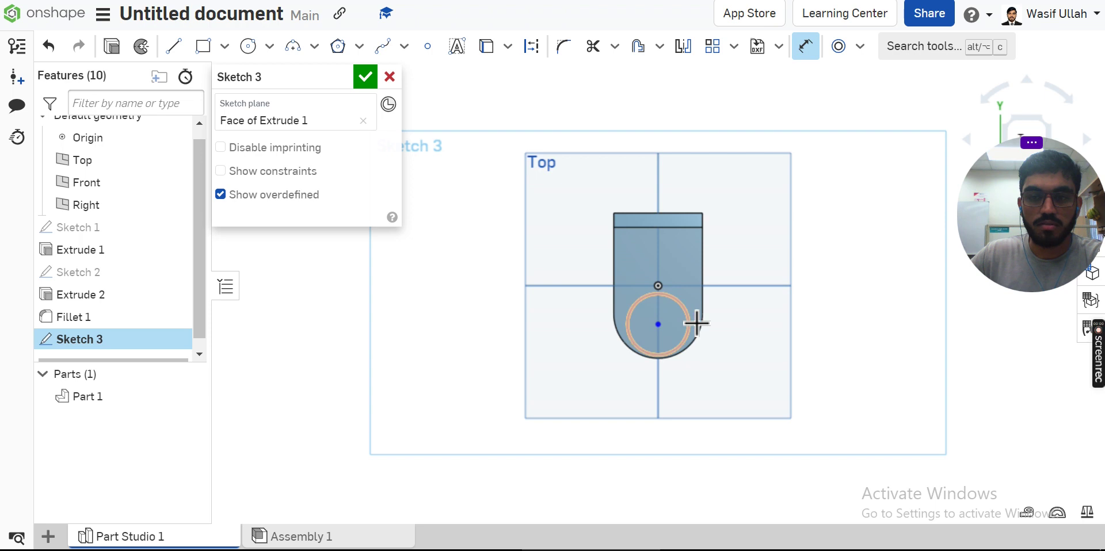
pyautogui.click(693, 320)
pyautogui.click(757, 318)
pyautogui.write('30')
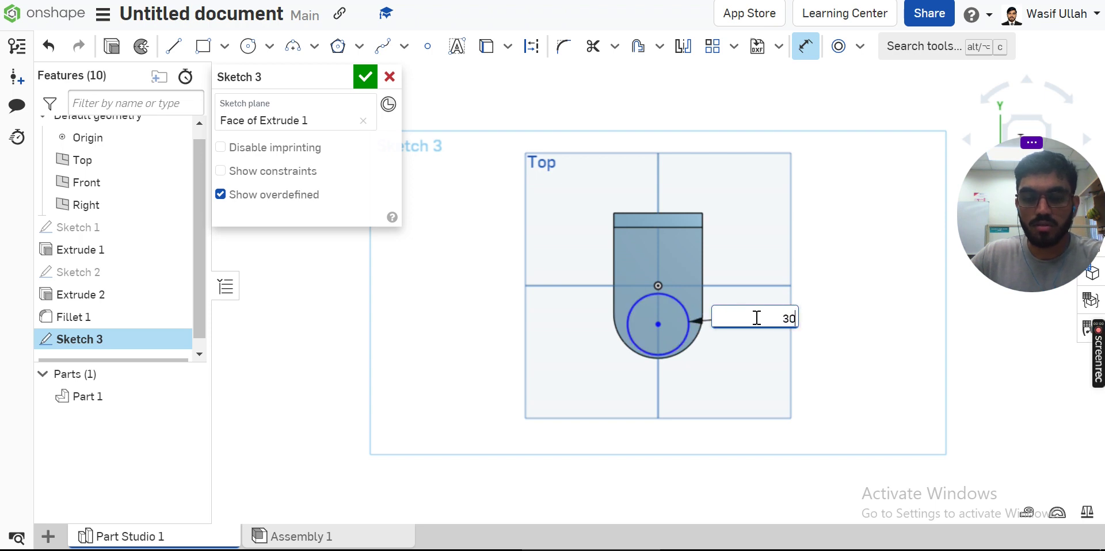
pyautogui.press('Return')
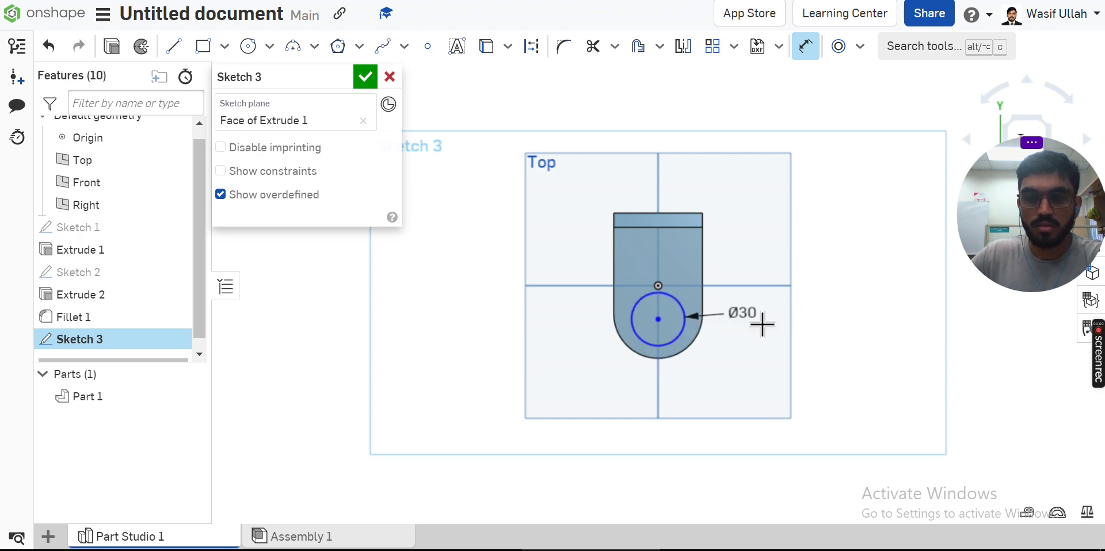
pyautogui.click(838, 51)
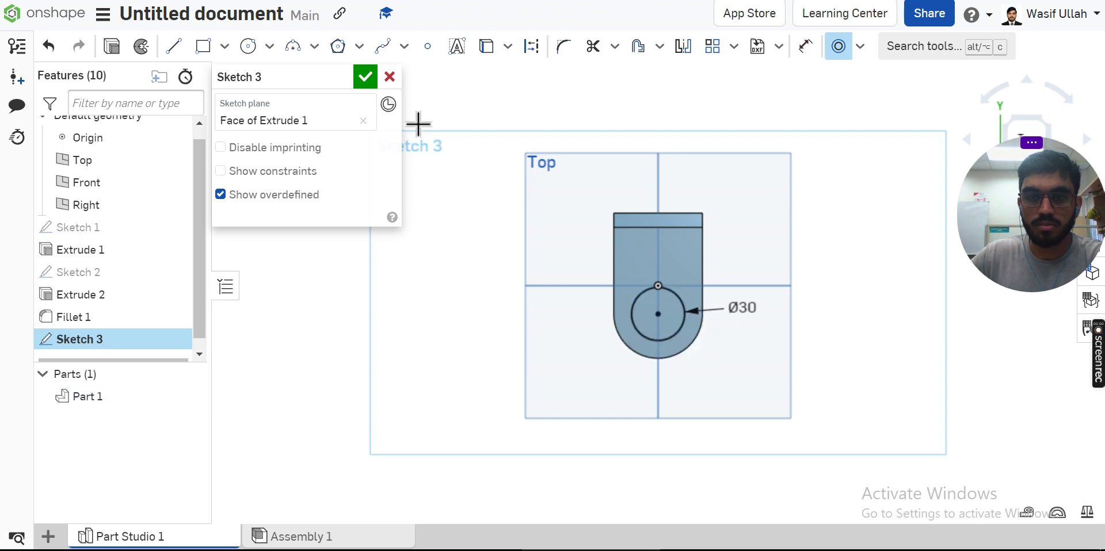
pyautogui.click(370, 84)
# - Cut the Ø30 hole through the base with a Remove extrude
pyautogui.rightClick(375, 185)
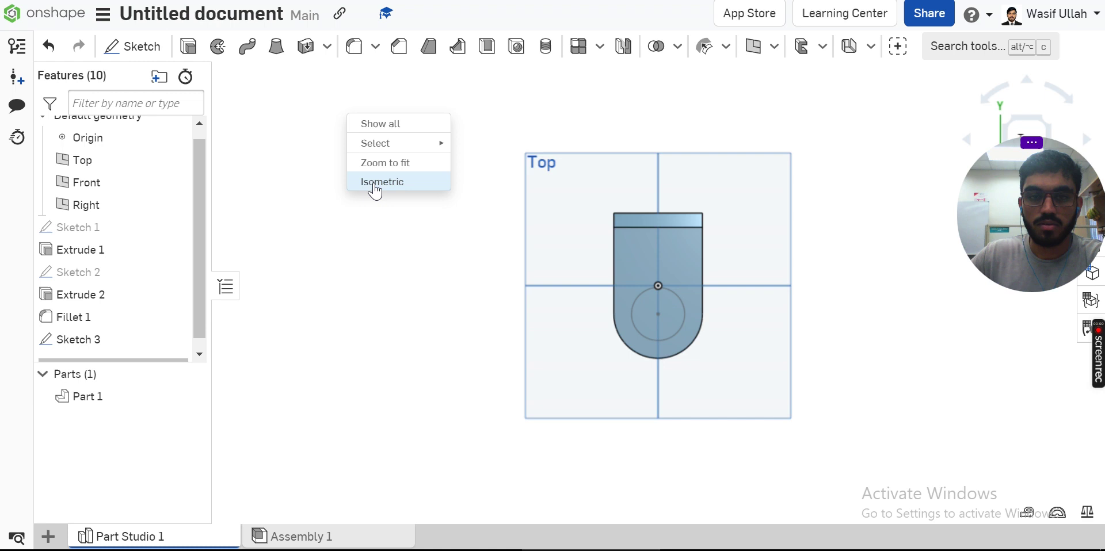
pyautogui.click(374, 182)
pyautogui.click(189, 47)
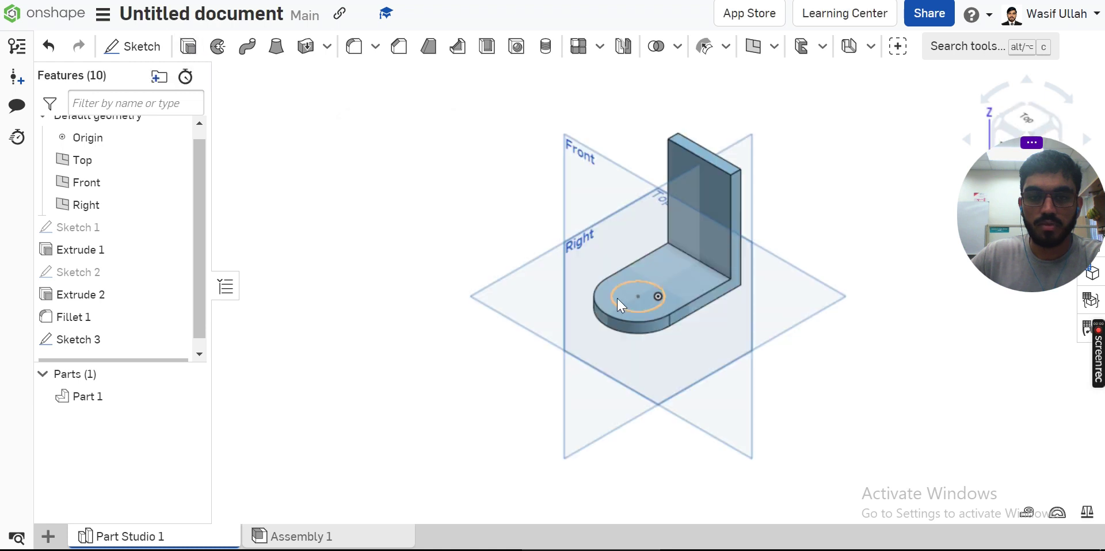
pyautogui.click(312, 124)
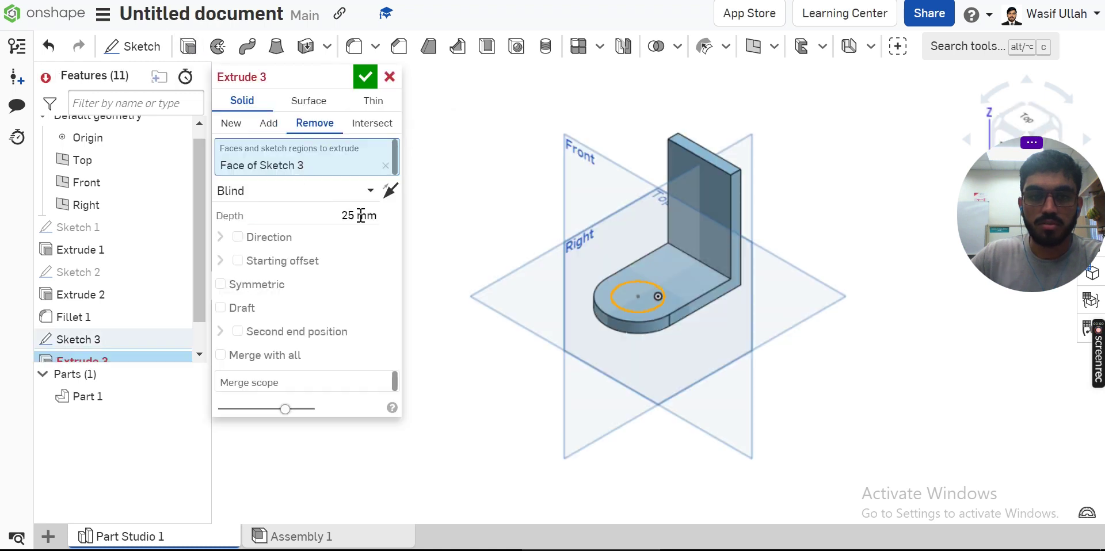
pyautogui.click(365, 77)
pyautogui.rightClick(443, 132)
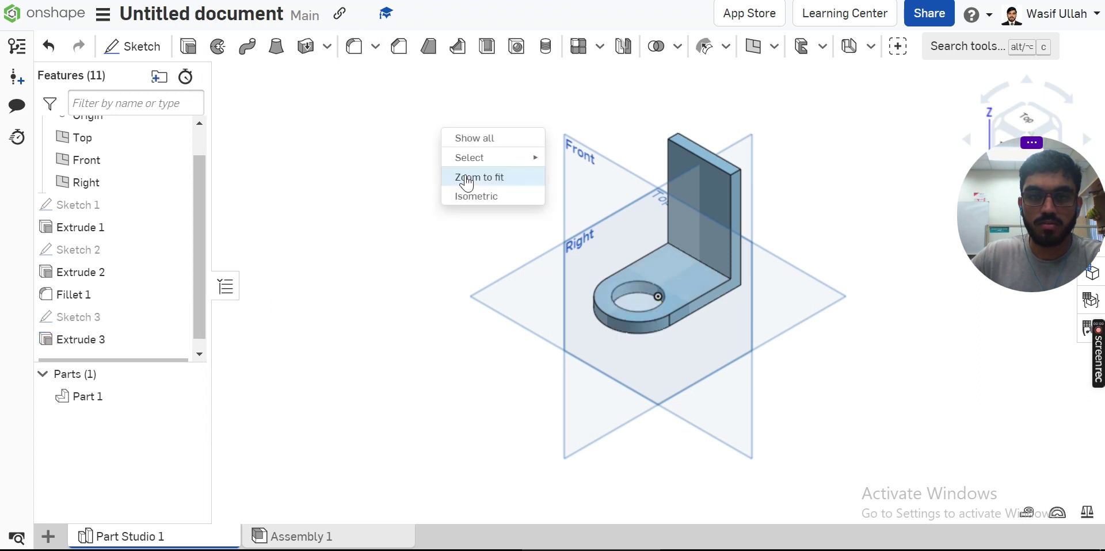
pyautogui.click(466, 177)
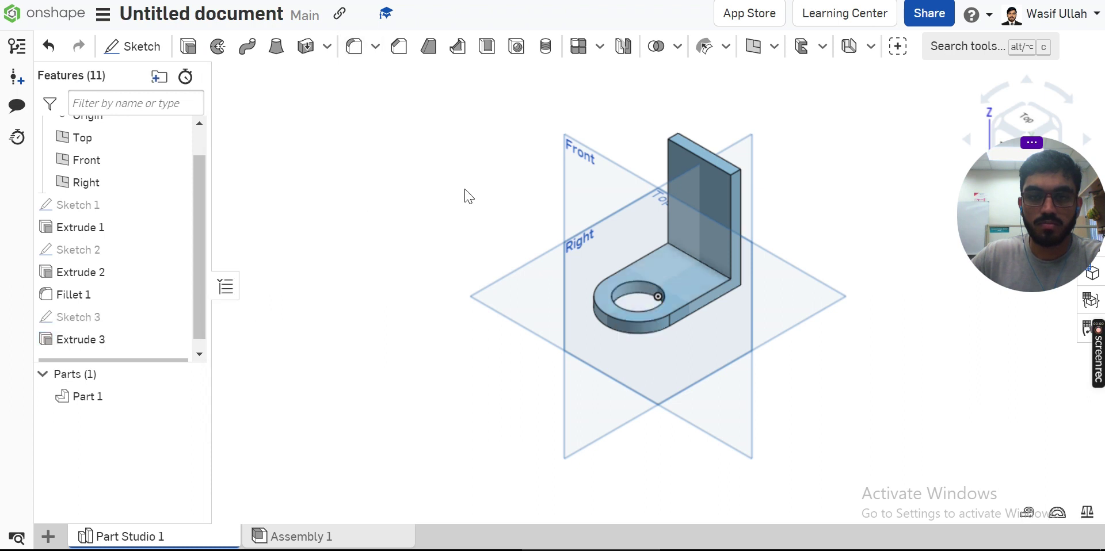
# - Start a sketch on the base face and draw a strip rectangle across it
pyautogui.click(132, 46)
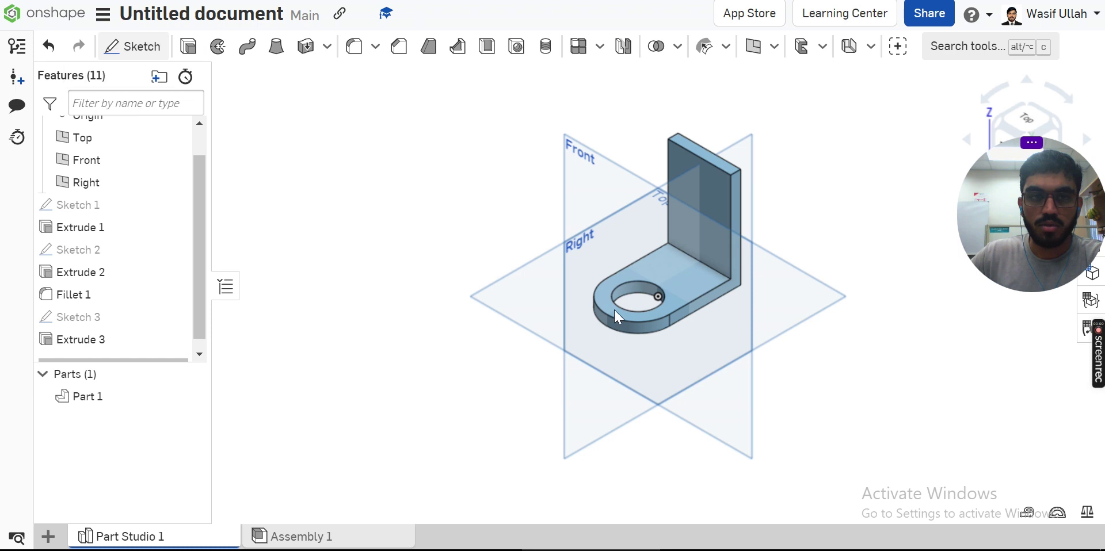
pyautogui.click(672, 290)
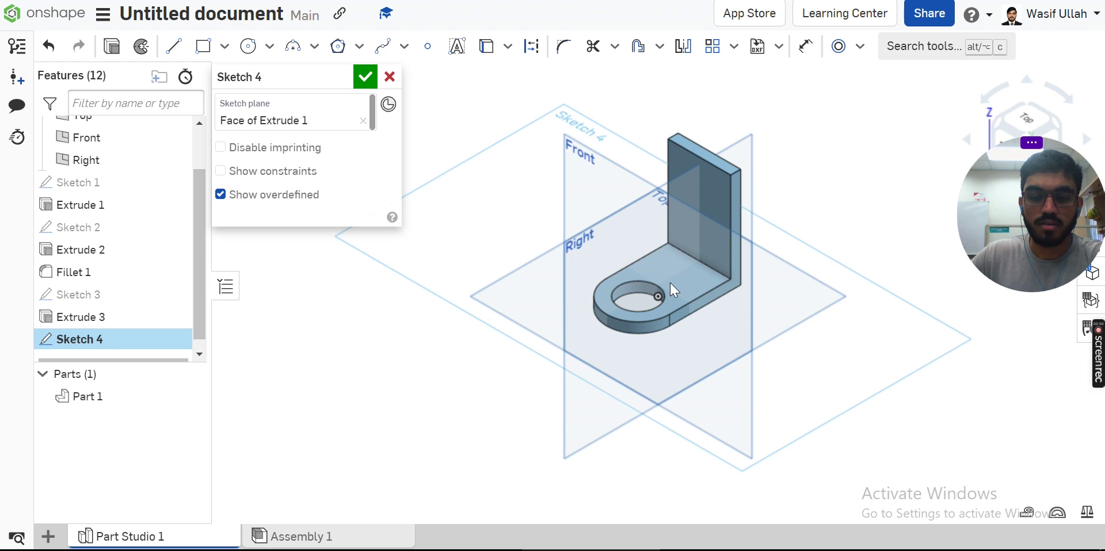
pyautogui.press('n')
pyautogui.press('g')
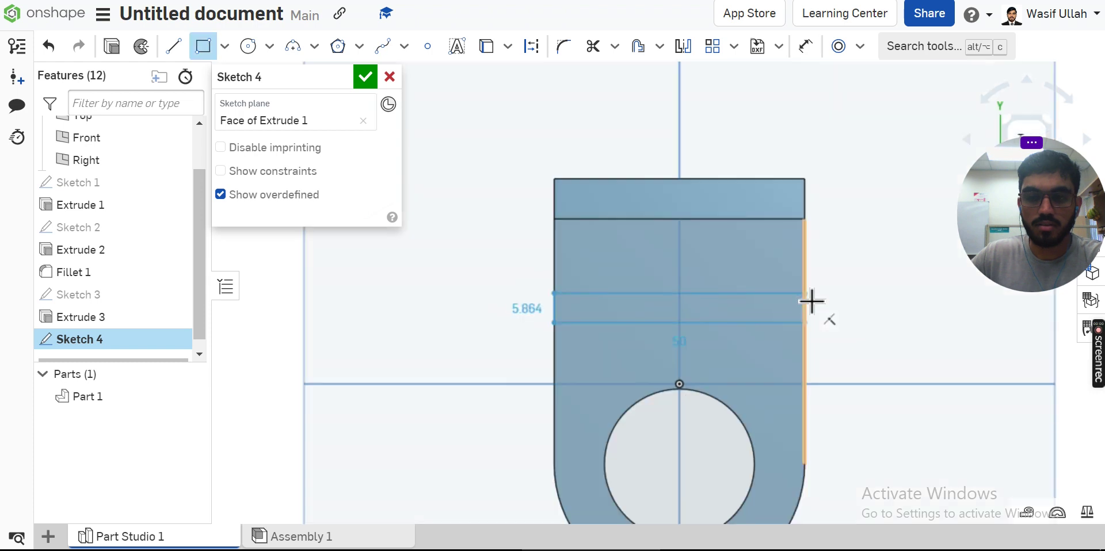
pyautogui.click(811, 301)
pyautogui.press('u')
pyautogui.scroll(-4, 809, 368)
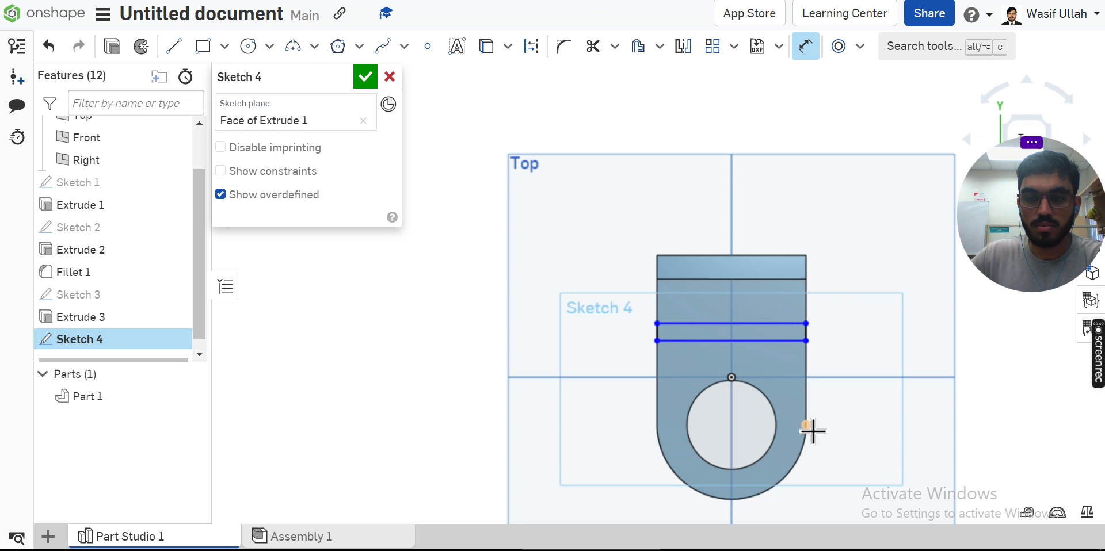
# - Dimension the strip 25 mm from the hole centre and 8 mm wide, then exit the sketch
pyautogui.click(805, 341)
pyautogui.click(731, 425)
pyautogui.click(843, 387)
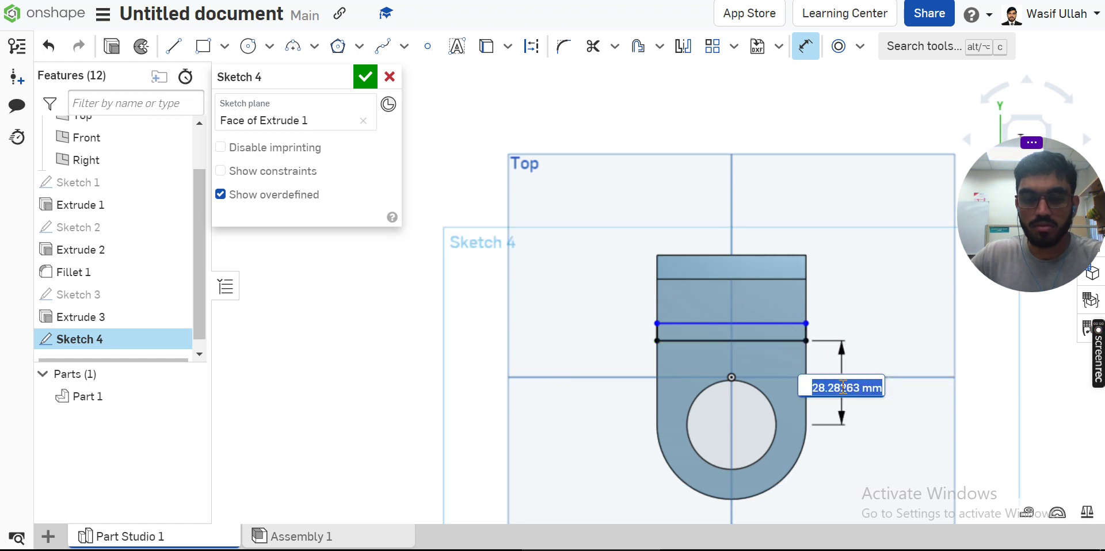
pyautogui.write('25')
pyautogui.press('Return')
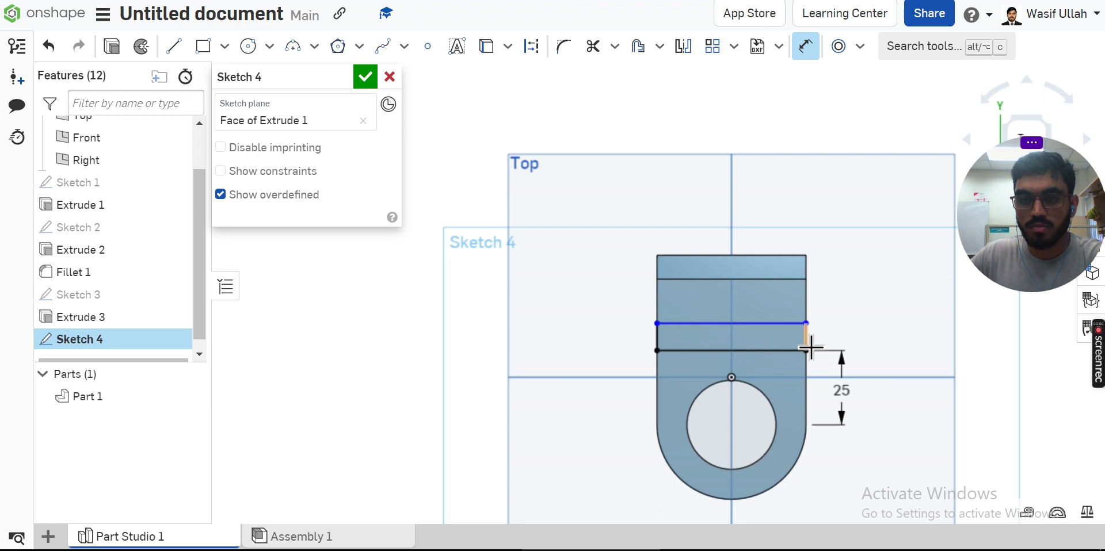
pyautogui.click(808, 341)
pyautogui.click(828, 333)
pyautogui.write('8')
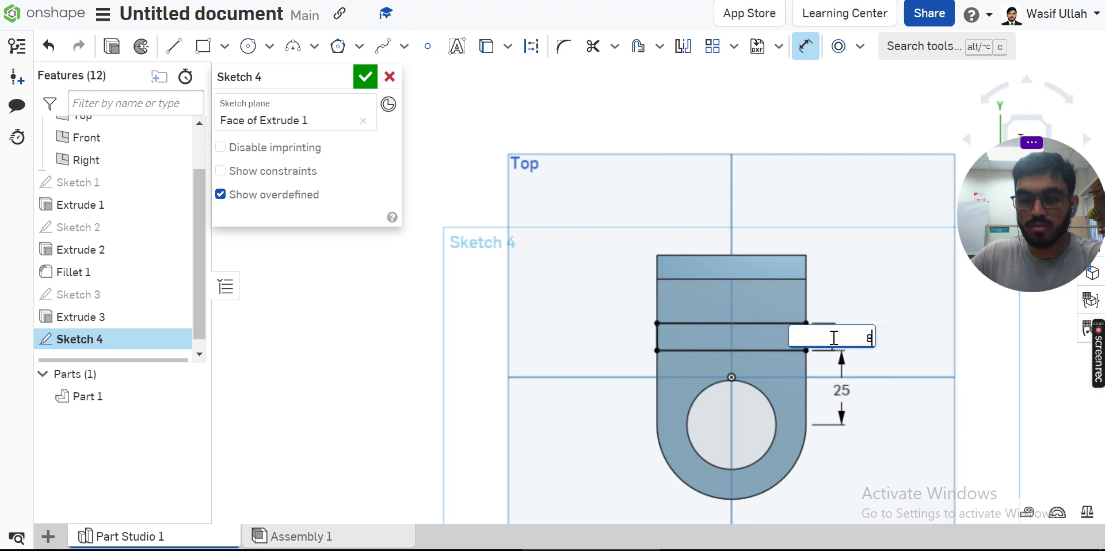
pyautogui.press('Return')
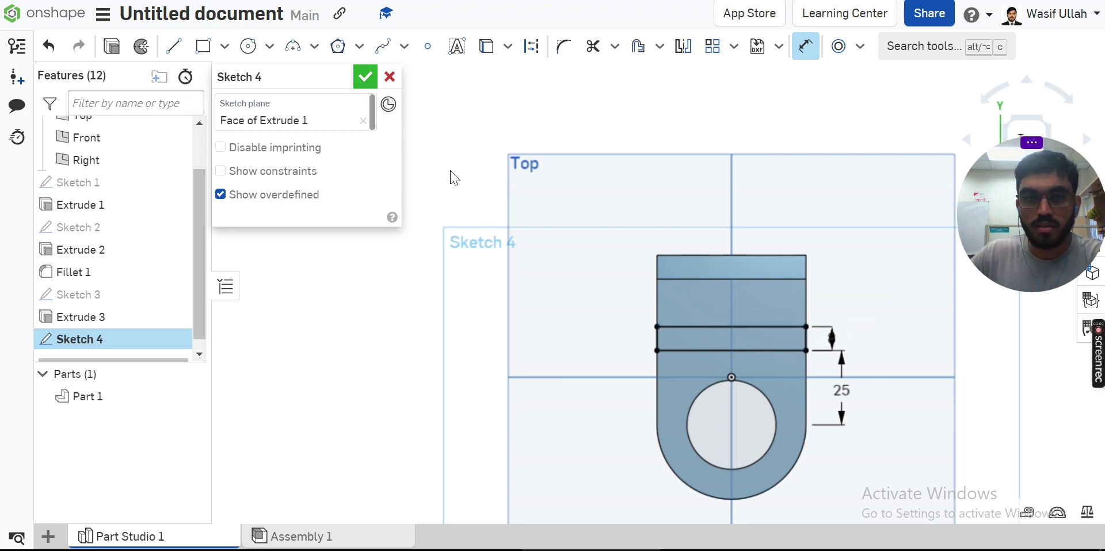
pyautogui.rightClick(409, 134)
# - Show the part in isometric view and check the reference drawing
pyautogui.click(431, 207)
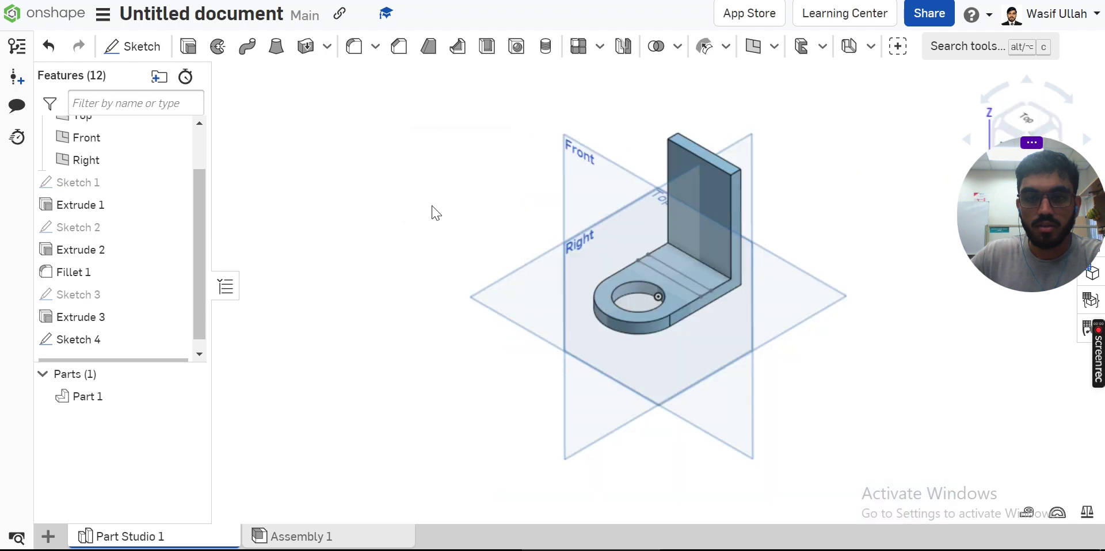
pyautogui.hotkey('alt', 'Tab')
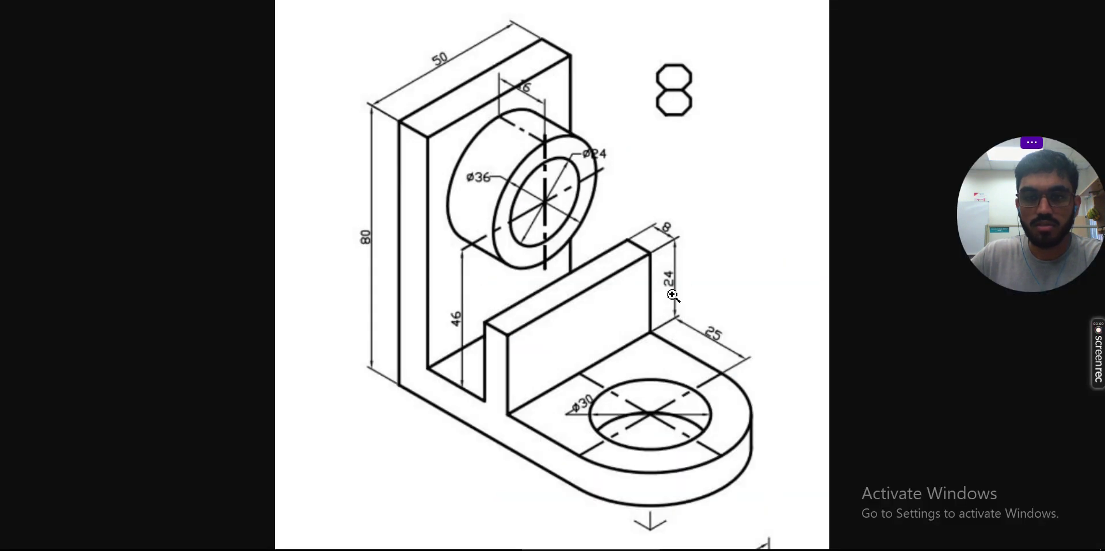
pyautogui.hotkey('alt', 'Tab')
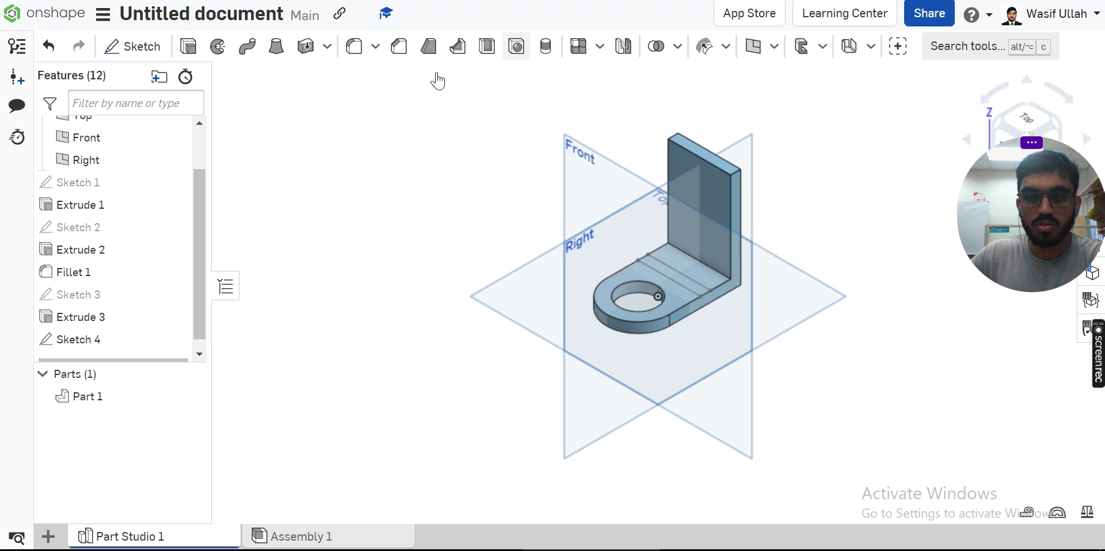
# - Extrude the Sketch 4 strip by 24 mm as Add to form the inner wall
pyautogui.hotkey('shift', 'e')
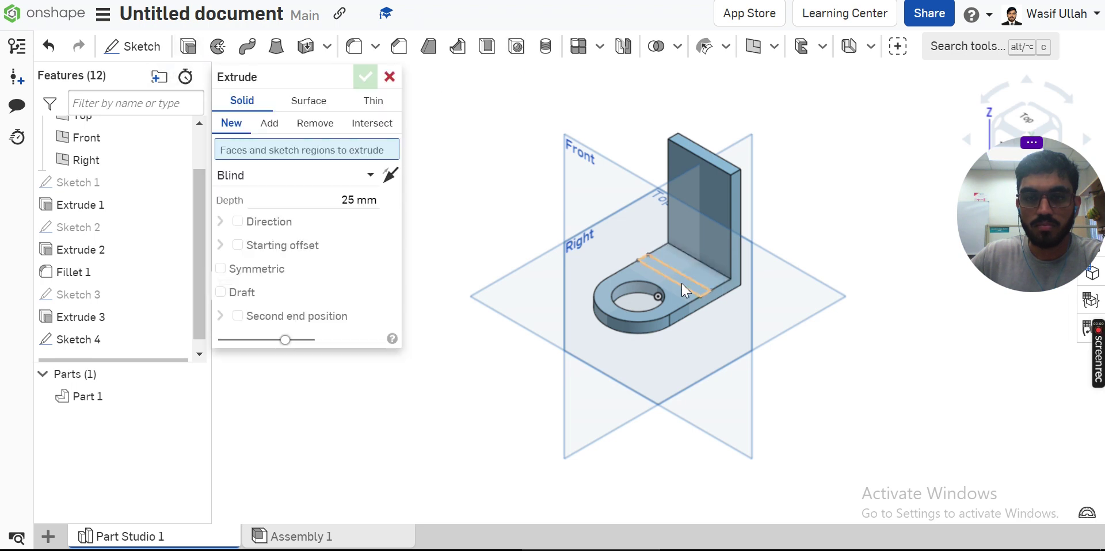
pyautogui.click(682, 282)
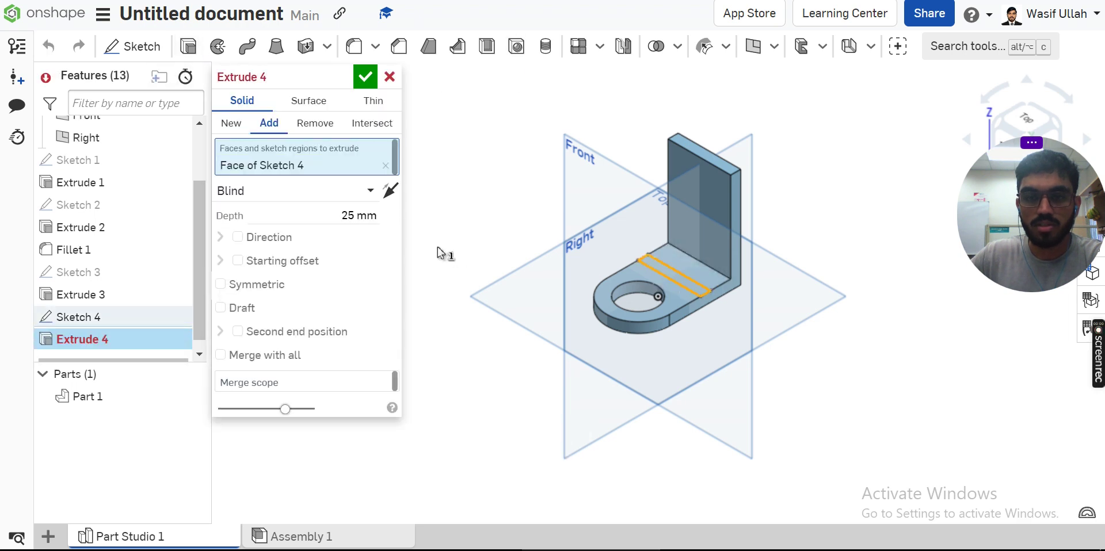
pyautogui.click(345, 221)
pyautogui.write('2')
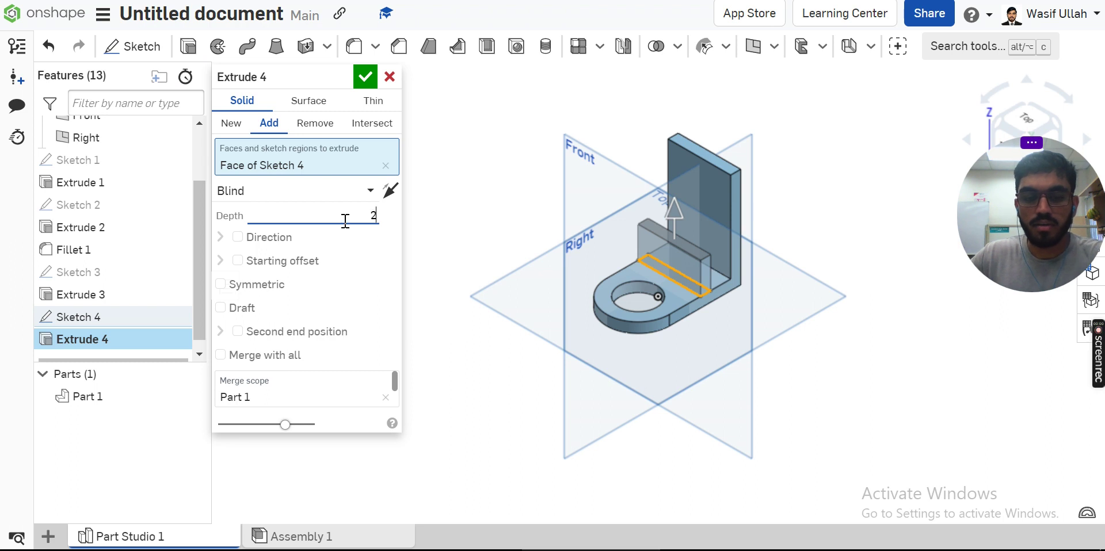
pyautogui.write('5')
pyautogui.press('BackSpace')
pyautogui.write('4')
pyautogui.press('Return')
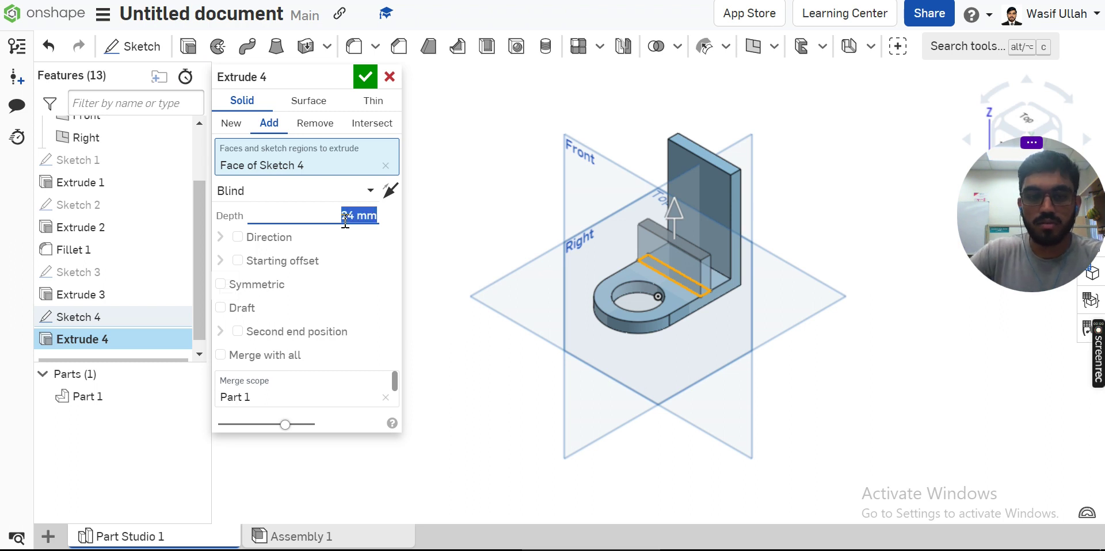
pyautogui.click(364, 74)
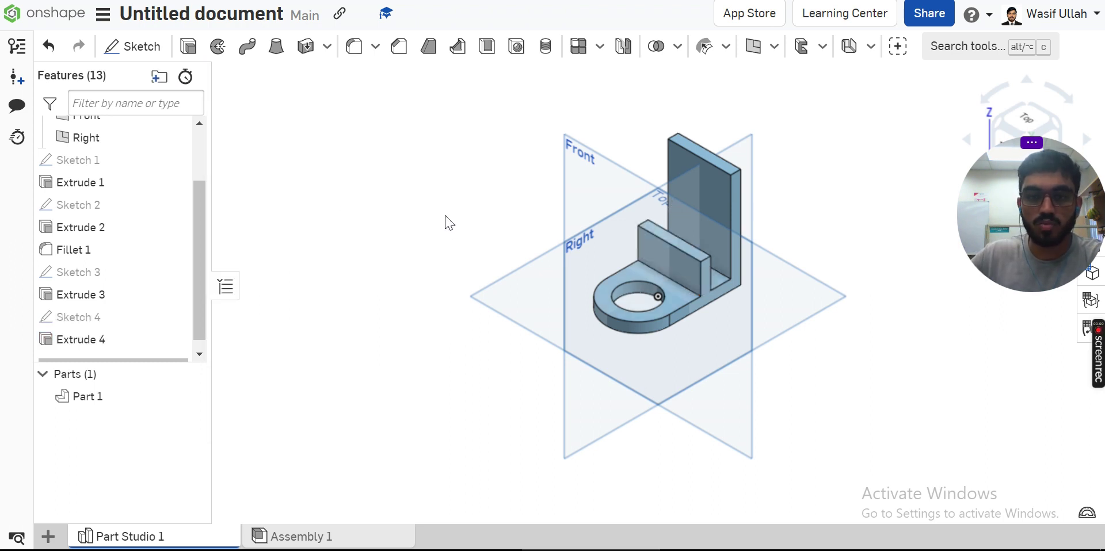
pyautogui.rightClick(451, 245)
pyautogui.click(451, 259)
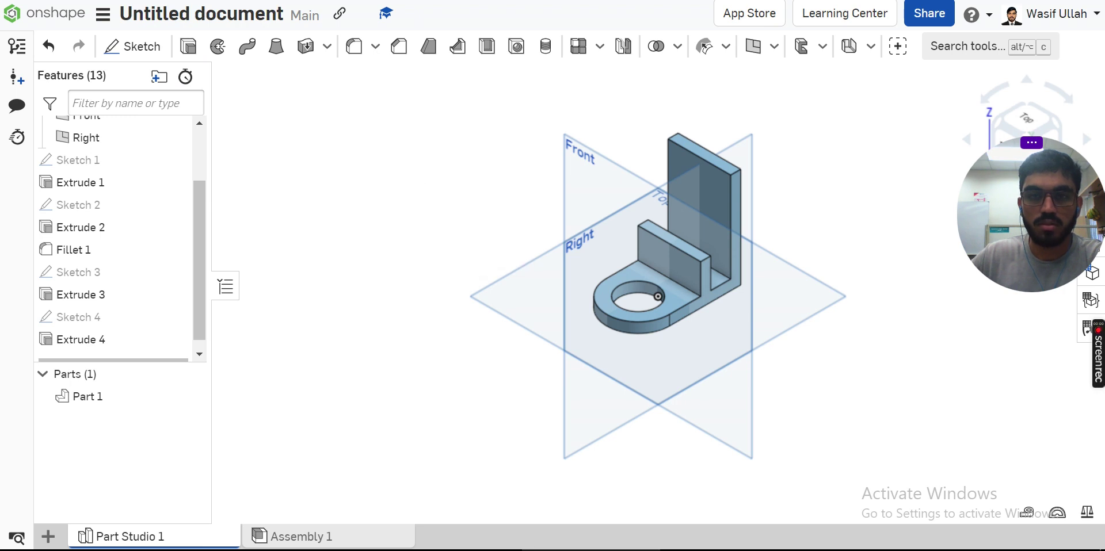
# - Check the reference, then start and undo an empty sketch on the upright's inner face
pyautogui.hotkey('alt', 'Tab')
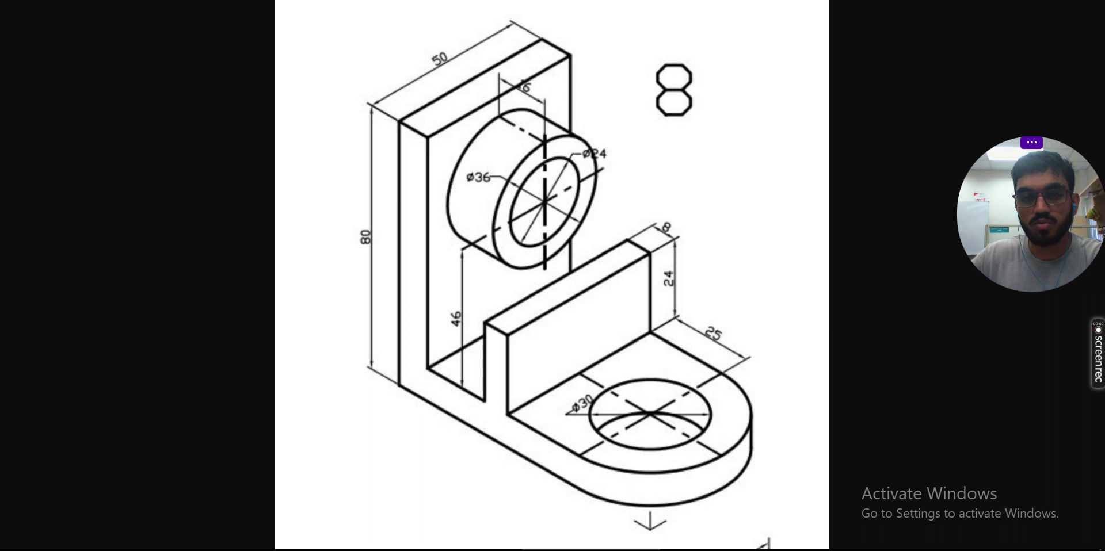
pyautogui.hotkey('alt', 'Tab')
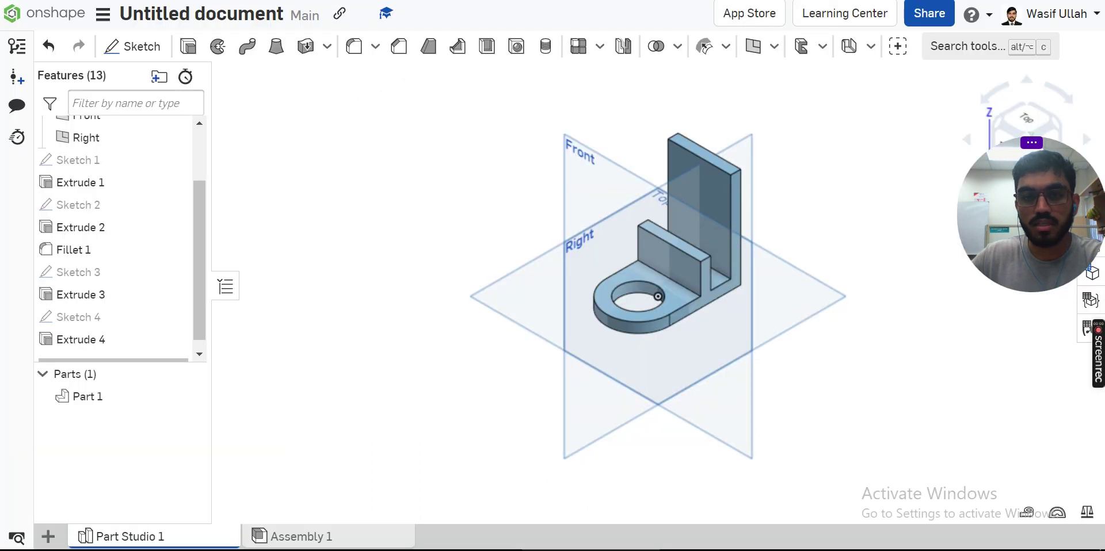
pyautogui.click(698, 183)
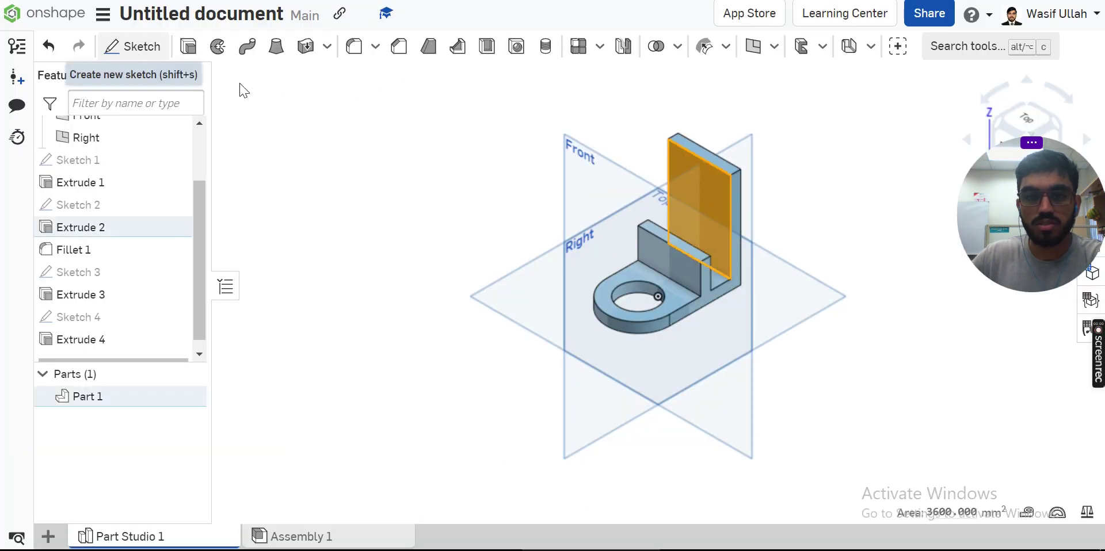
pyautogui.hotkey('shift', 's')
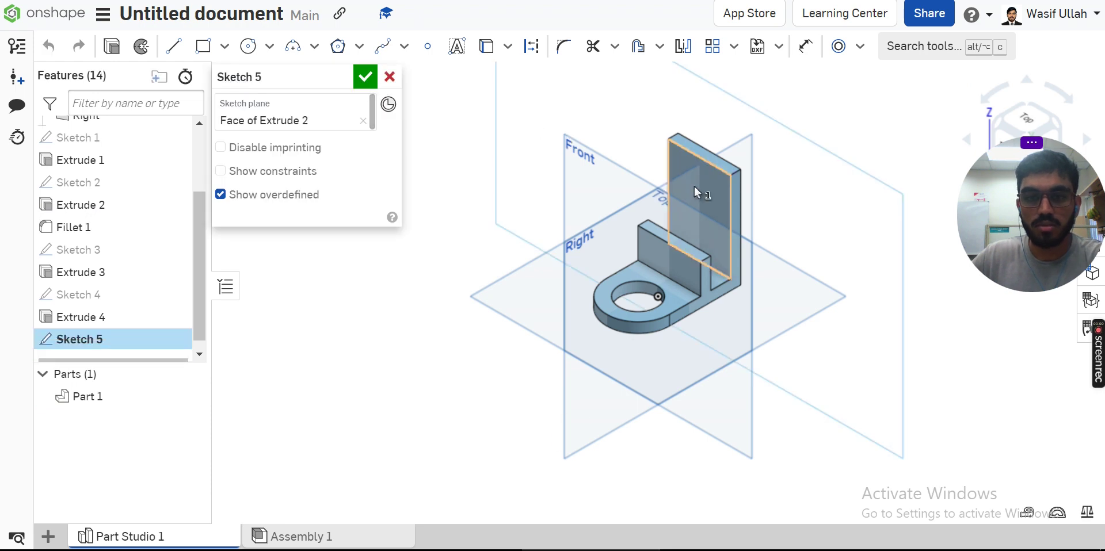
pyautogui.press('Return')
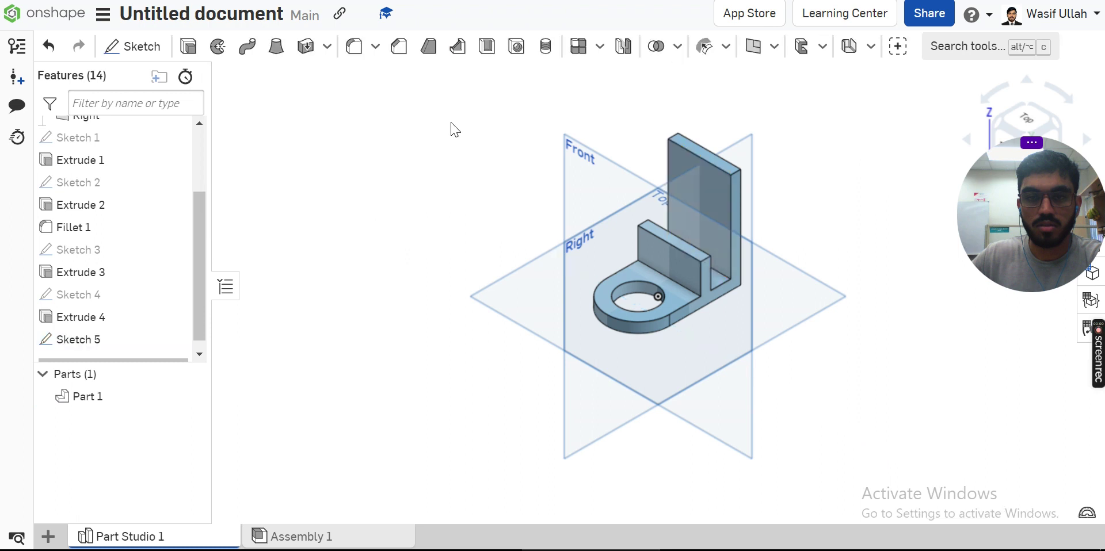
pyautogui.hotkey('ctrl', 'z')
# - Open Sketch 5 on the upright wall's inner face and zoom in
pyautogui.click(163, 56)
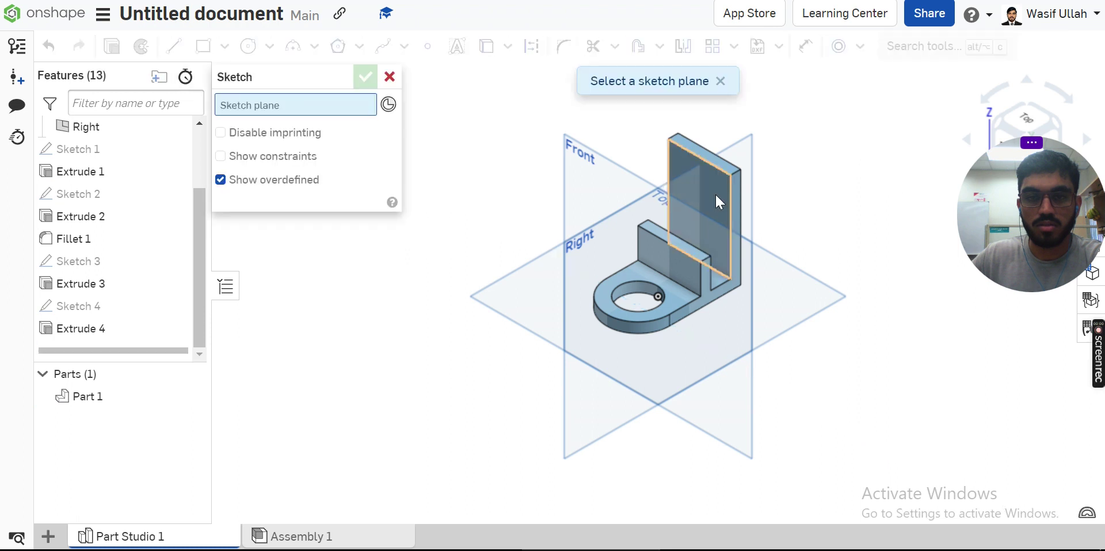
pyautogui.click(716, 196)
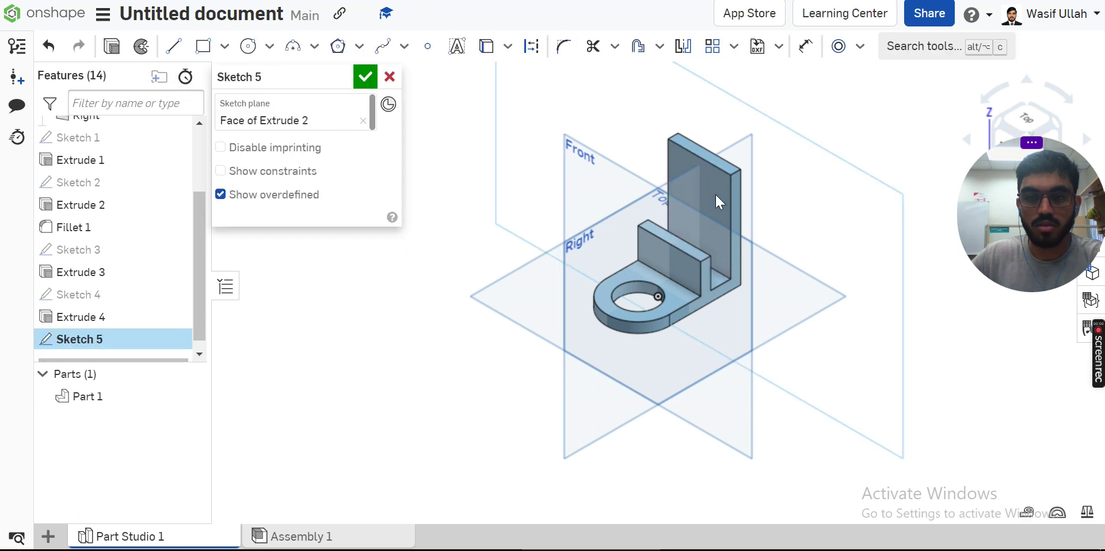
pyautogui.scroll(3, 654, 295)
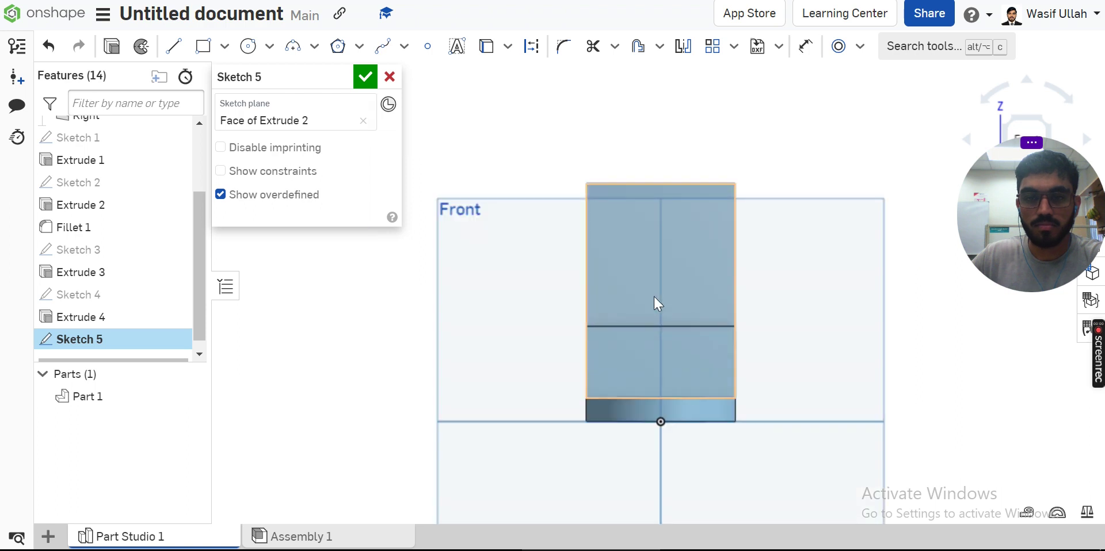
# - Draw two concentric circles on the upright's centre line and dimension the outer one Ø36
pyautogui.click(248, 48)
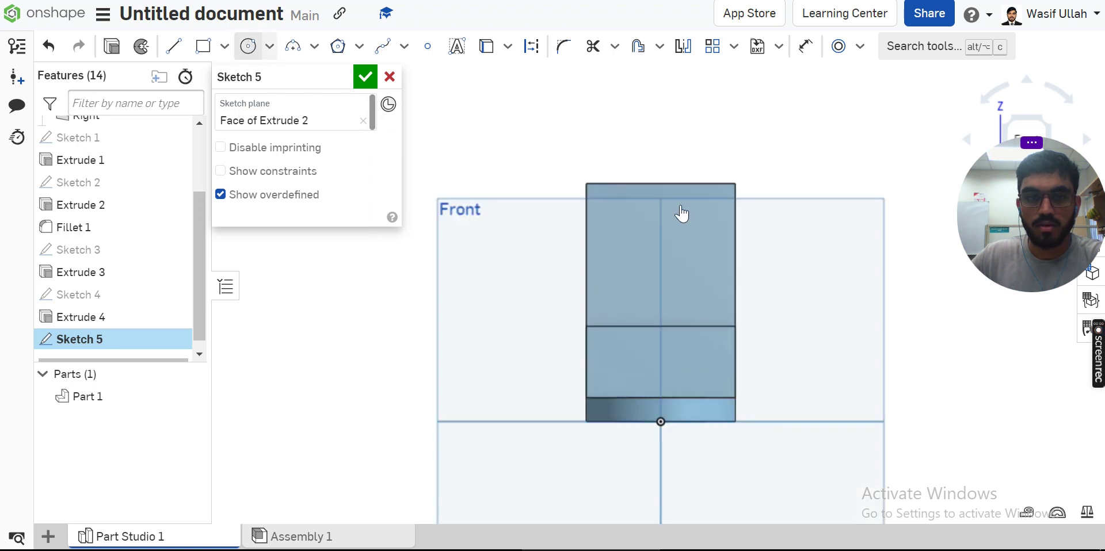
pyautogui.click(661, 251)
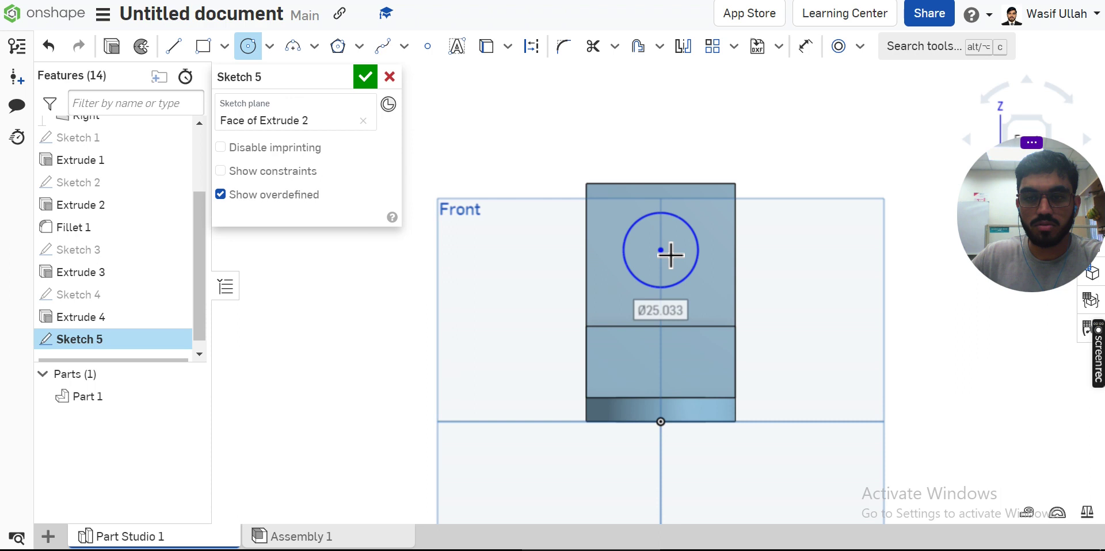
pyautogui.click(679, 251)
pyautogui.press('d')
pyautogui.click(691, 224)
pyautogui.click(754, 173)
pyautogui.write('36')
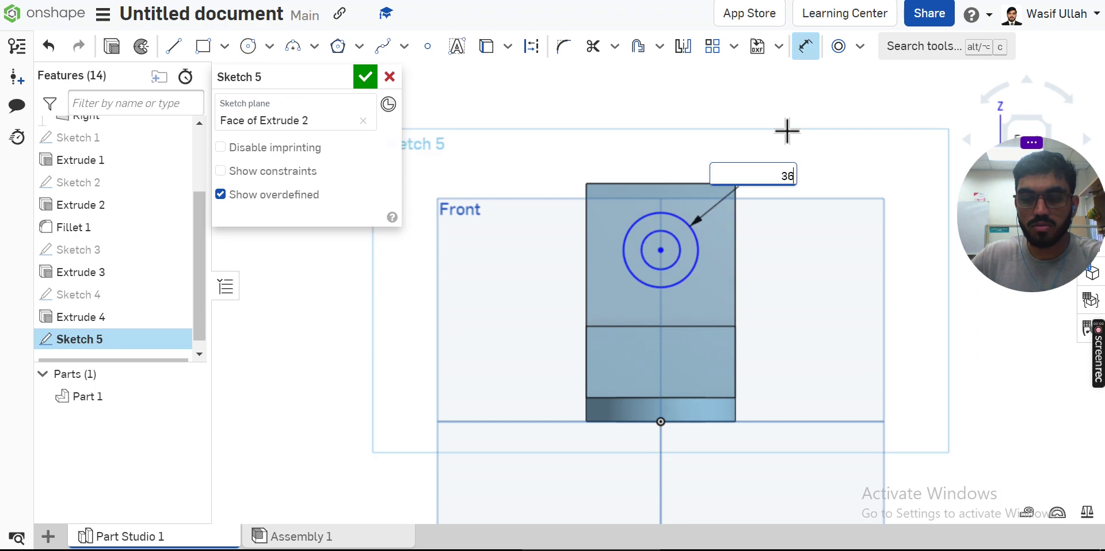
pyautogui.press('Return')
# - Dimension the inner circle to Ø24, then check it against the reference drawing
pyautogui.click(678, 195)
pyautogui.click(695, 271)
pyautogui.write('24')
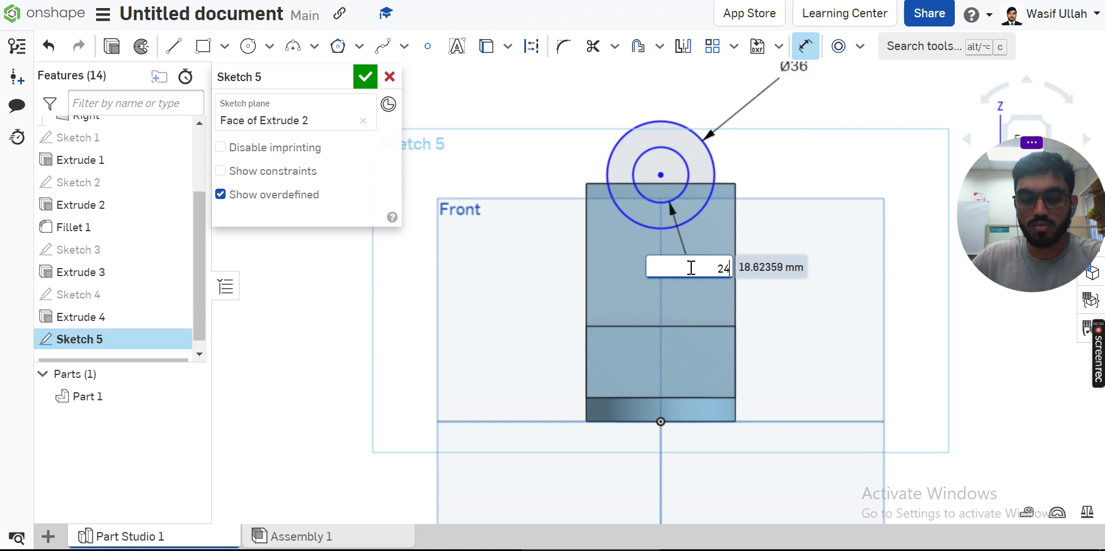
pyautogui.press('Return')
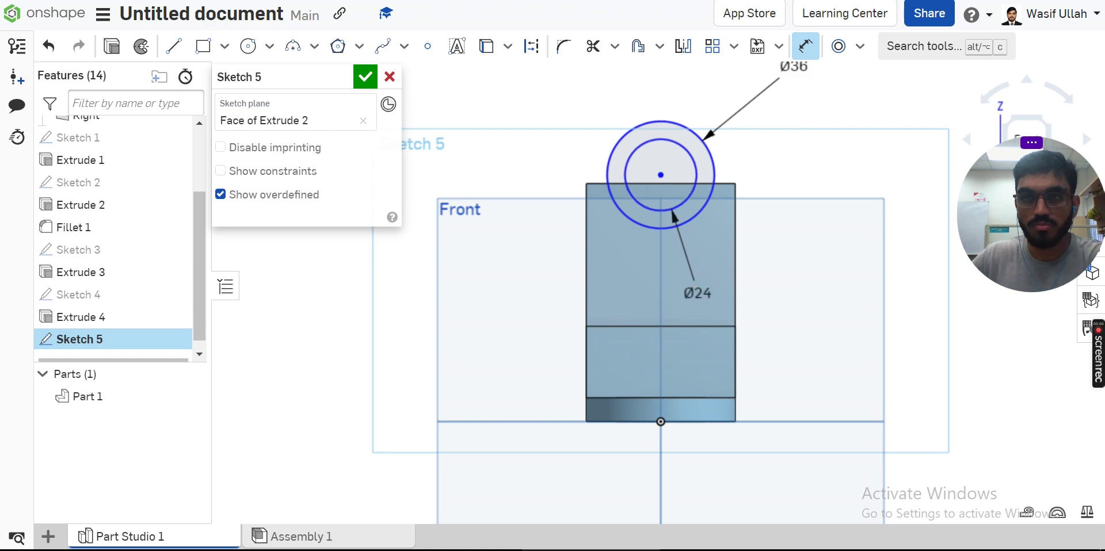
pyautogui.hotkey('alt', 'Tab')
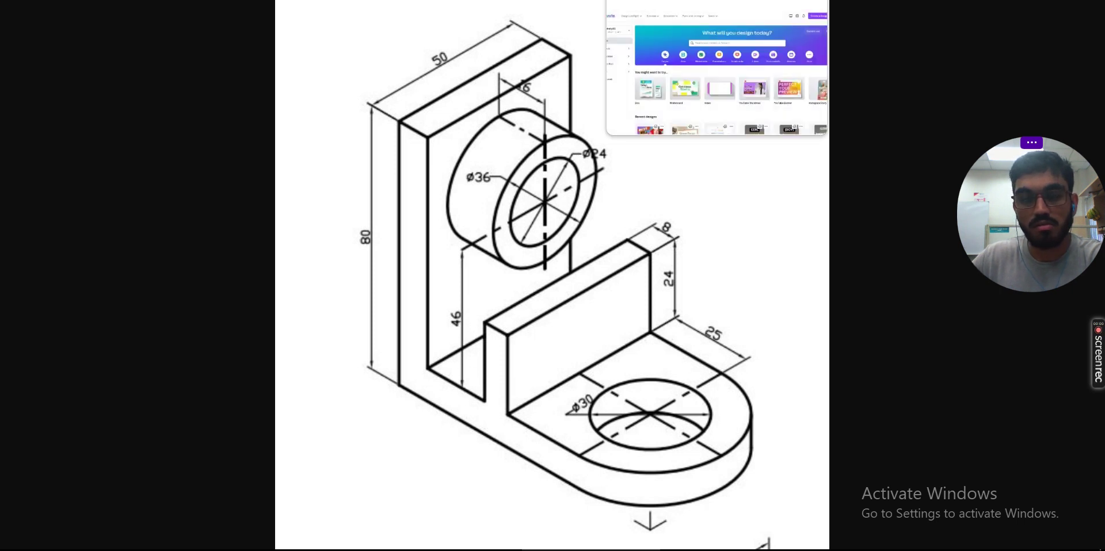
pyautogui.hotkey('alt', 'Tab')
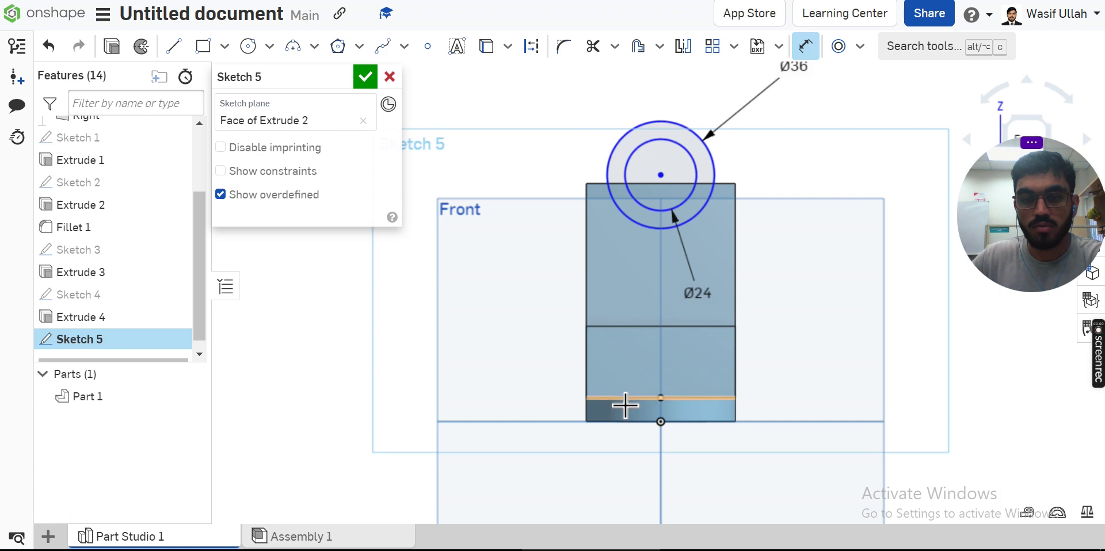
# - Dimension the circles' centre 46 mm above the wall's bottom edge, discarding the extra horizontal dimension
pyautogui.click(668, 182)
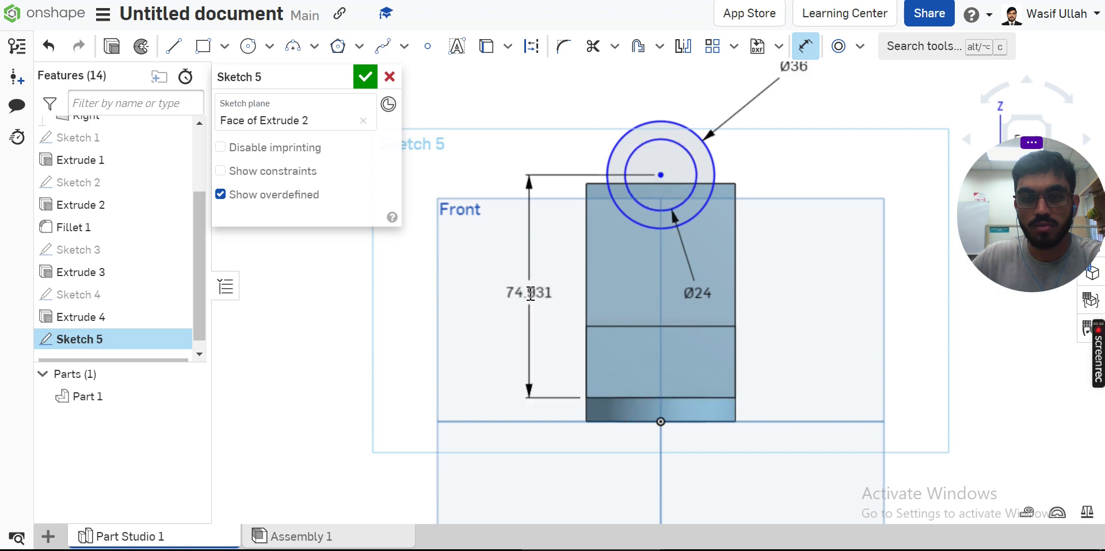
pyautogui.click(532, 291)
pyautogui.write('46')
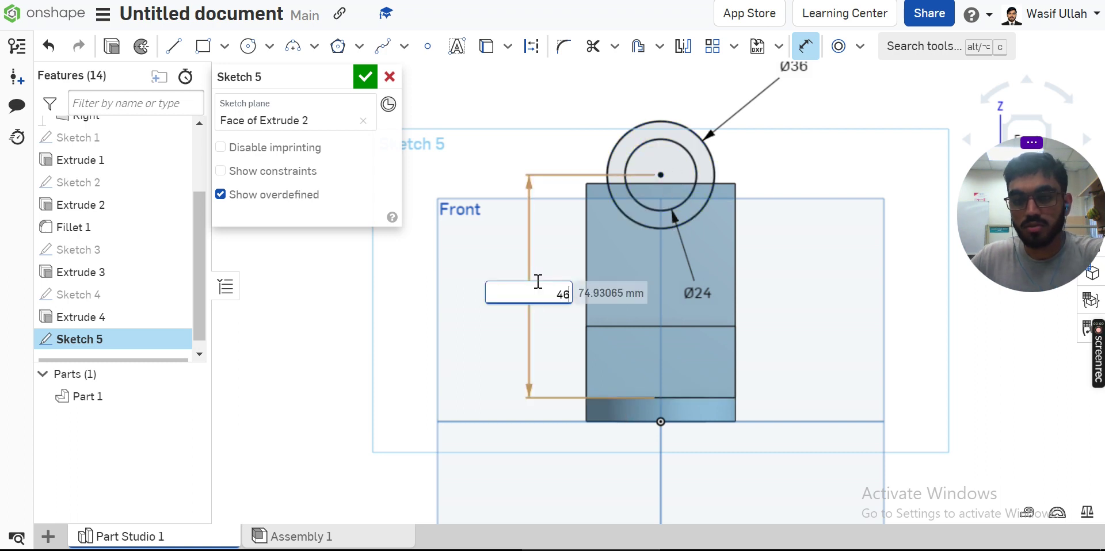
pyautogui.press('Return')
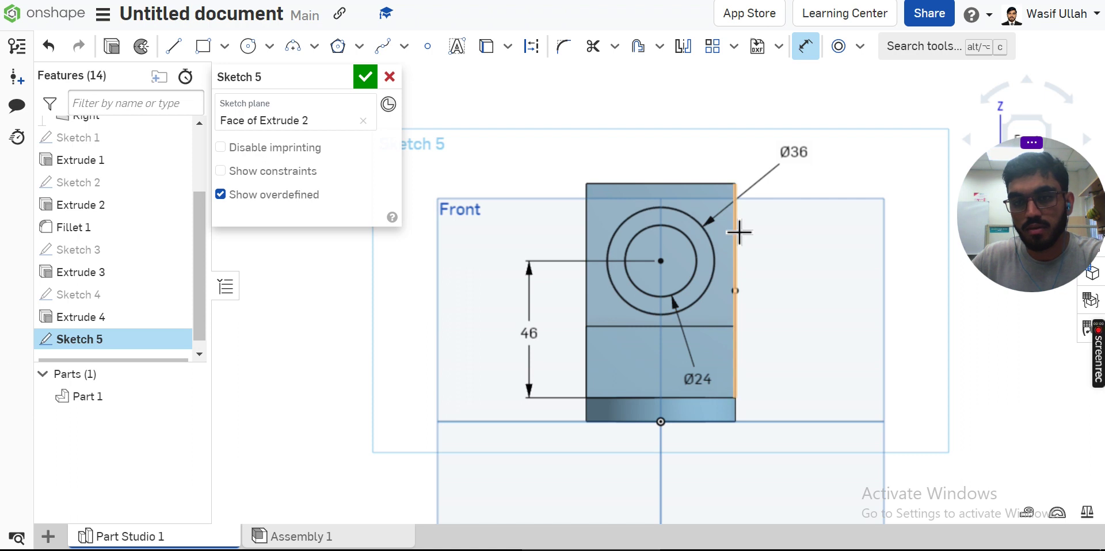
pyautogui.click(661, 262)
pyautogui.click(735, 189)
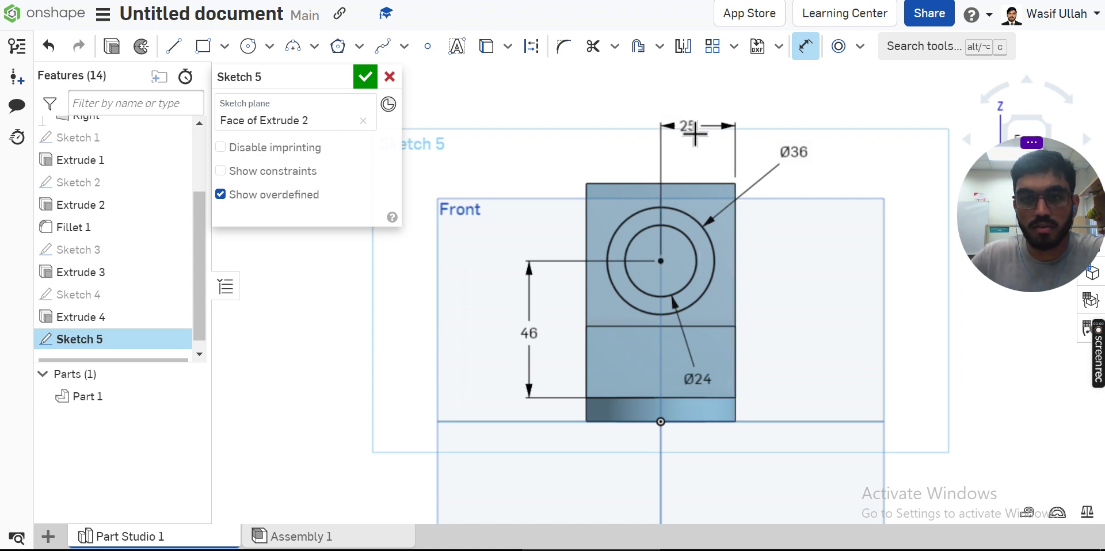
pyautogui.press('Escape')
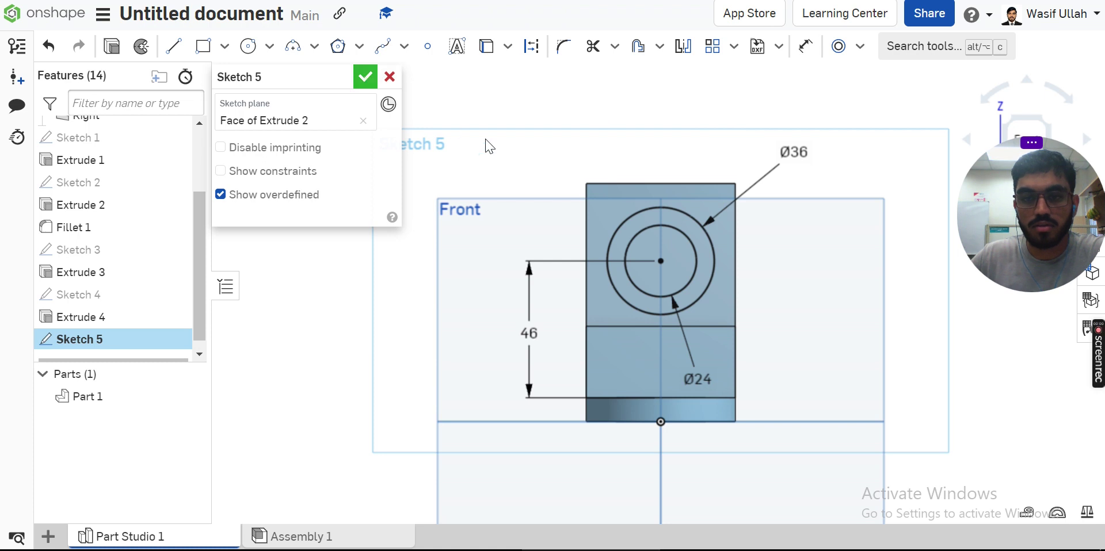
# - Switch the part to an isometric view and compare it with the reference drawing
pyautogui.rightClick(411, 144)
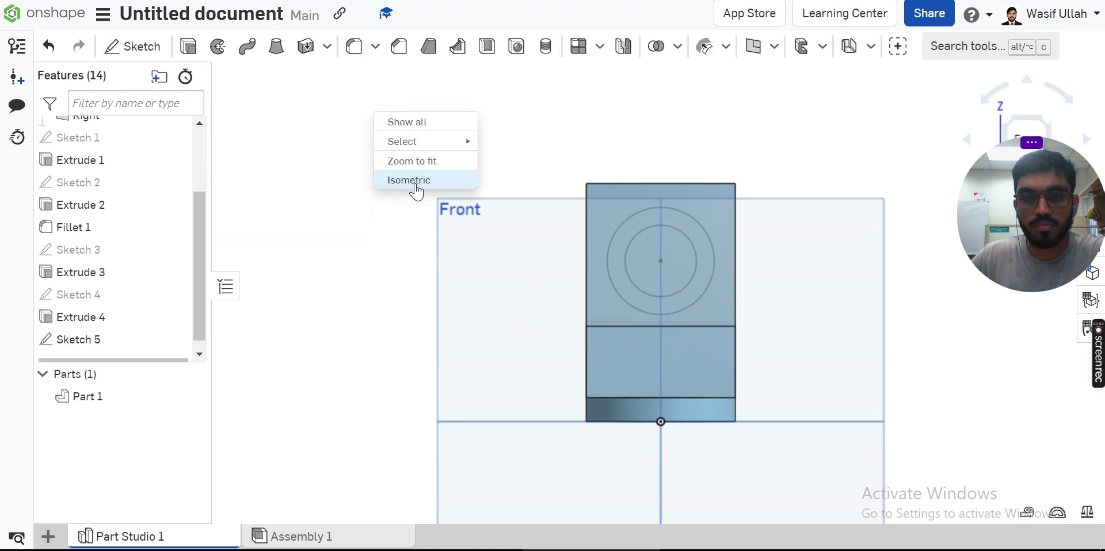
pyautogui.click(409, 180)
pyautogui.hotkey('alt', 'Tab')
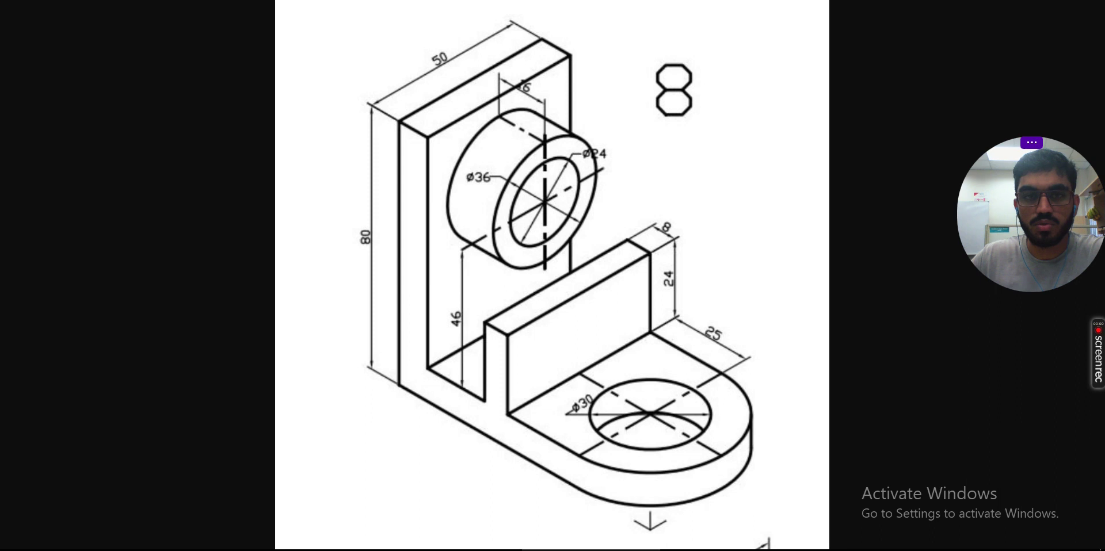
pyautogui.hotkey('alt', 'Tab')
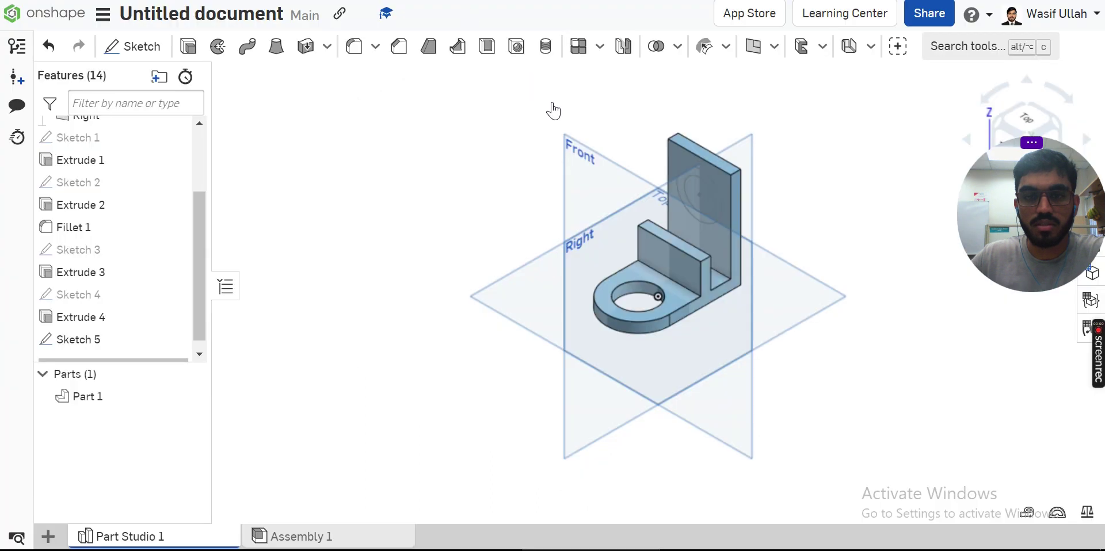
# - Extrude the ring between the Ø36 and Ø24 circles 16 mm as a boss
pyautogui.click(188, 46)
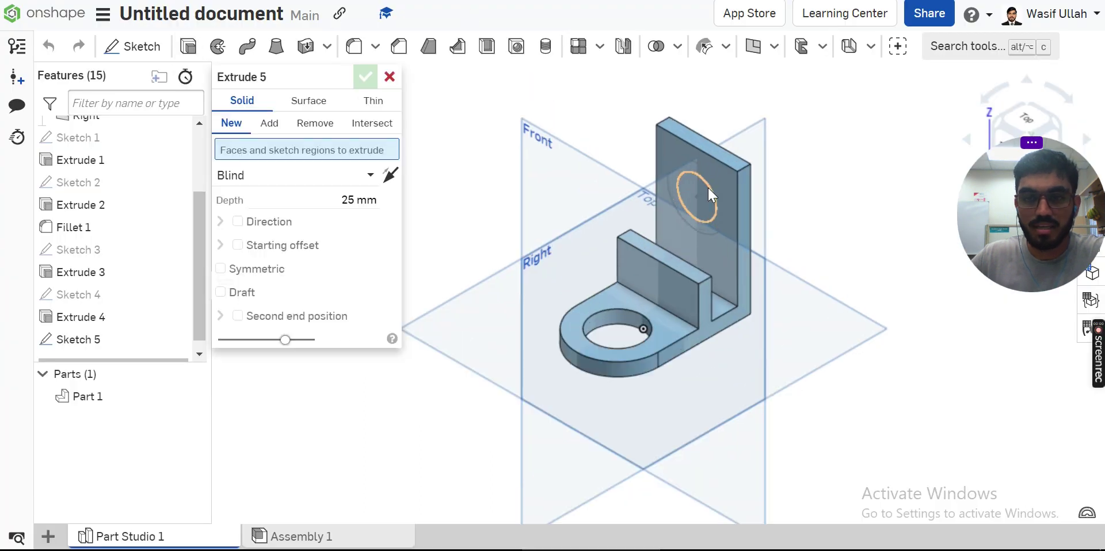
pyautogui.scroll(5, 706, 186)
pyautogui.scroll(2, 707, 184)
pyautogui.scroll(-2, 727, 155)
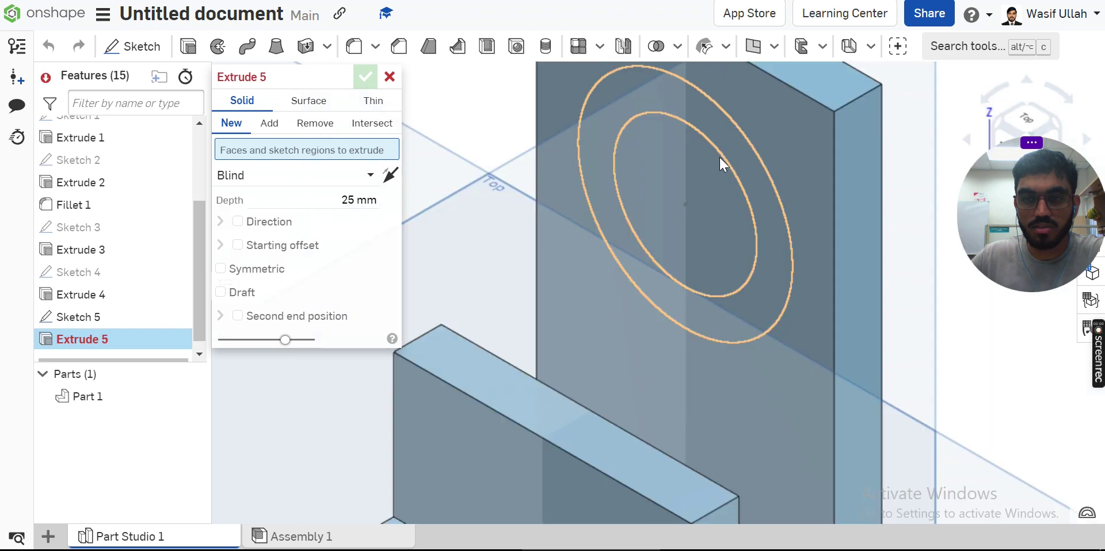
pyautogui.click(719, 125)
pyautogui.scroll(-5, 721, 125)
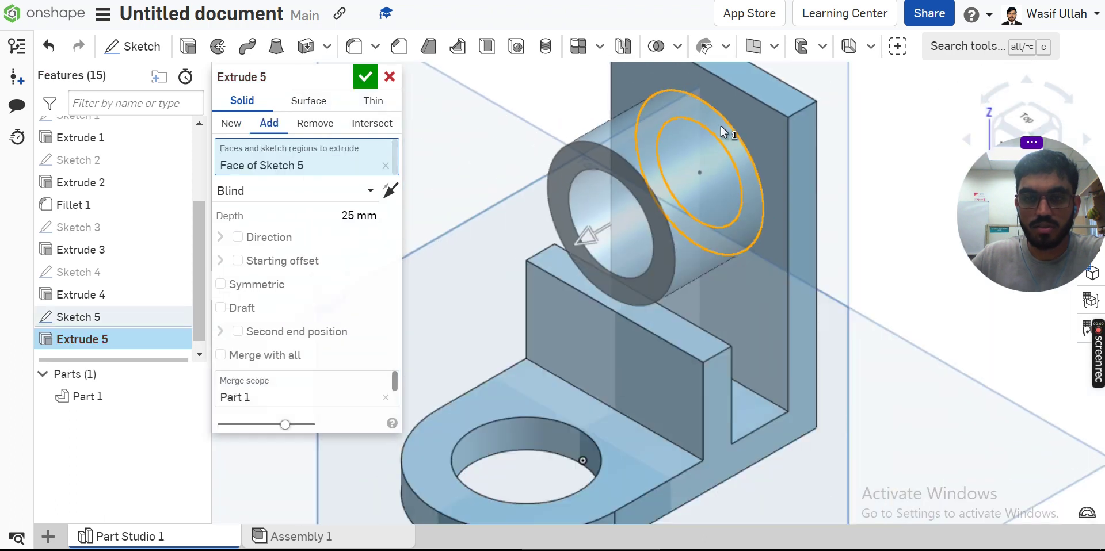
pyautogui.click(327, 207)
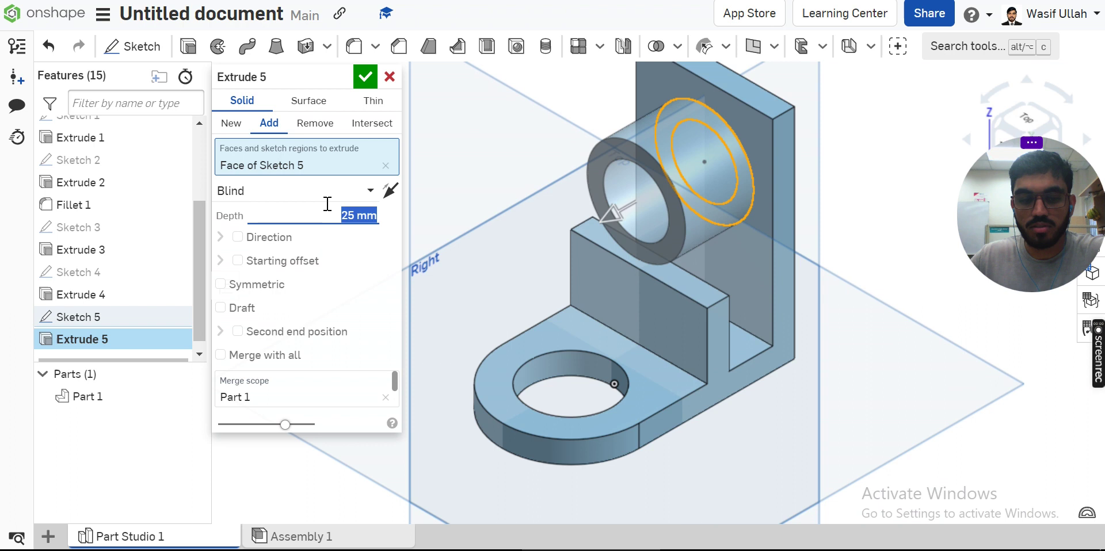
pyautogui.write('16')
pyautogui.press('Return')
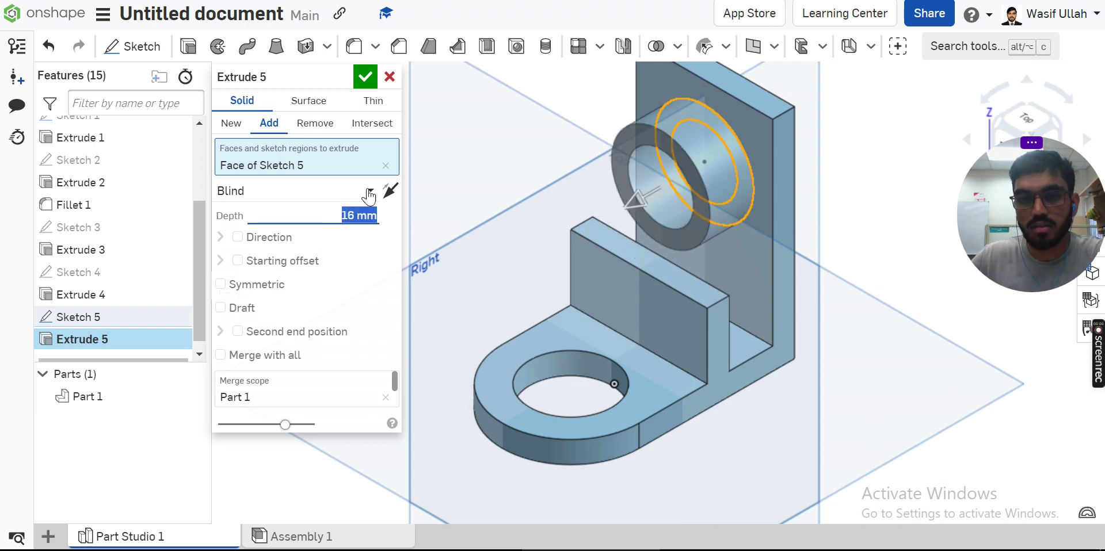
pyautogui.click(365, 77)
pyautogui.rightClick(343, 153)
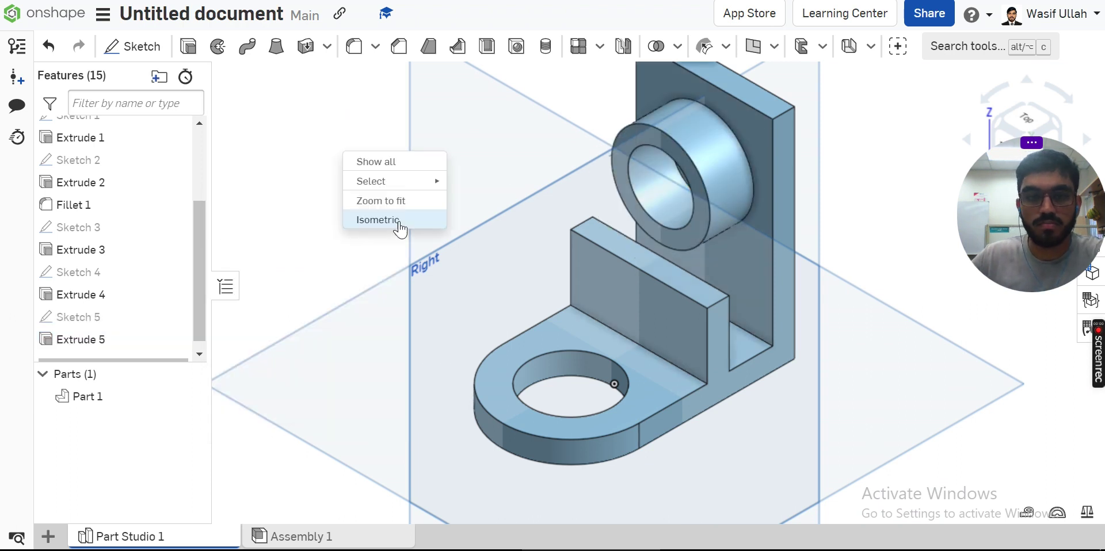
pyautogui.click(400, 221)
# - Hide the Front, Right and Top planes and zoom to fit the bracket
pyautogui.scroll(3, 164, 204)
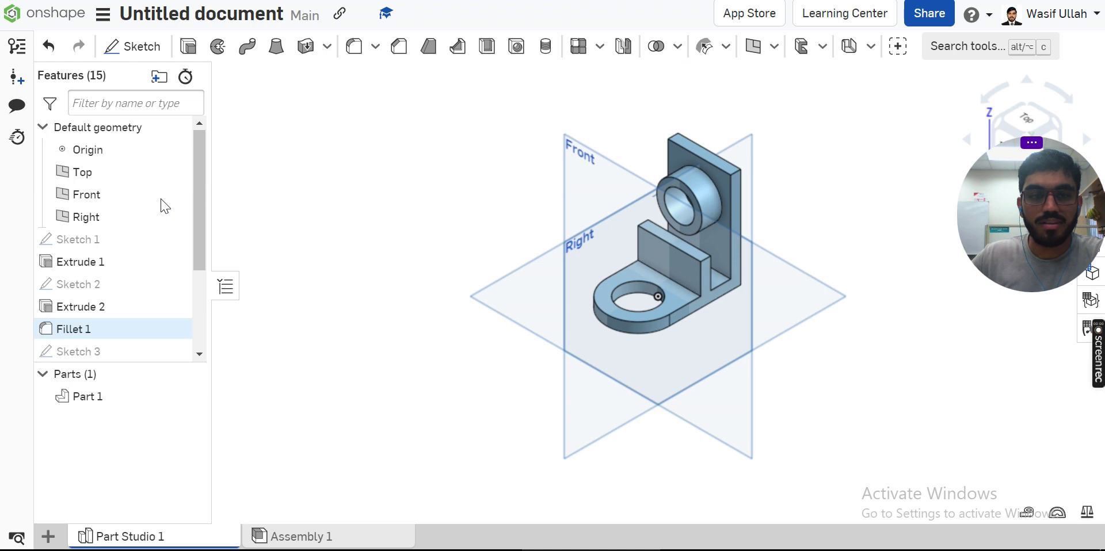
pyautogui.click(174, 193)
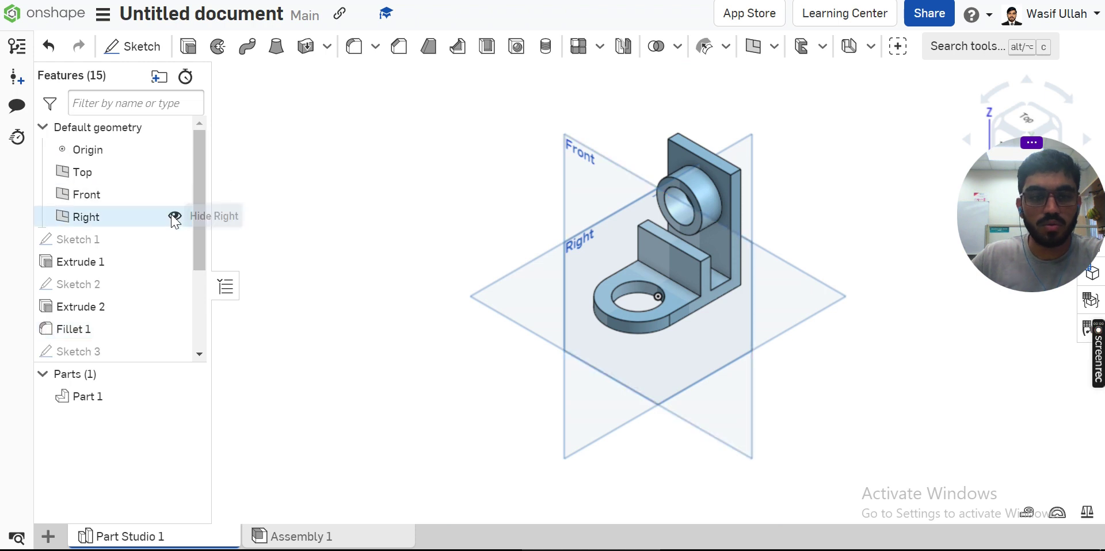
pyautogui.click(174, 216)
pyautogui.click(175, 171)
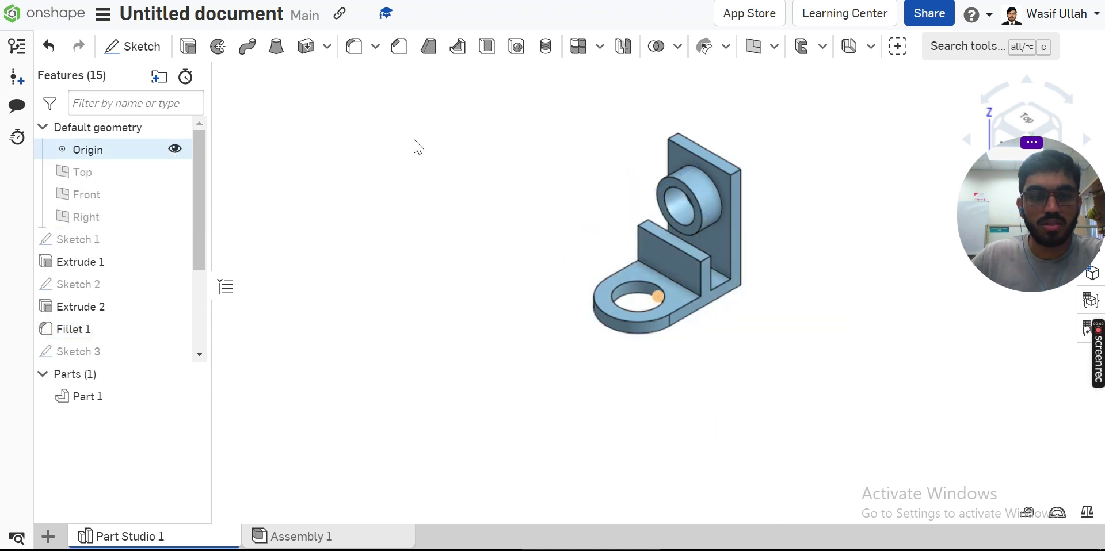
pyautogui.press('f')
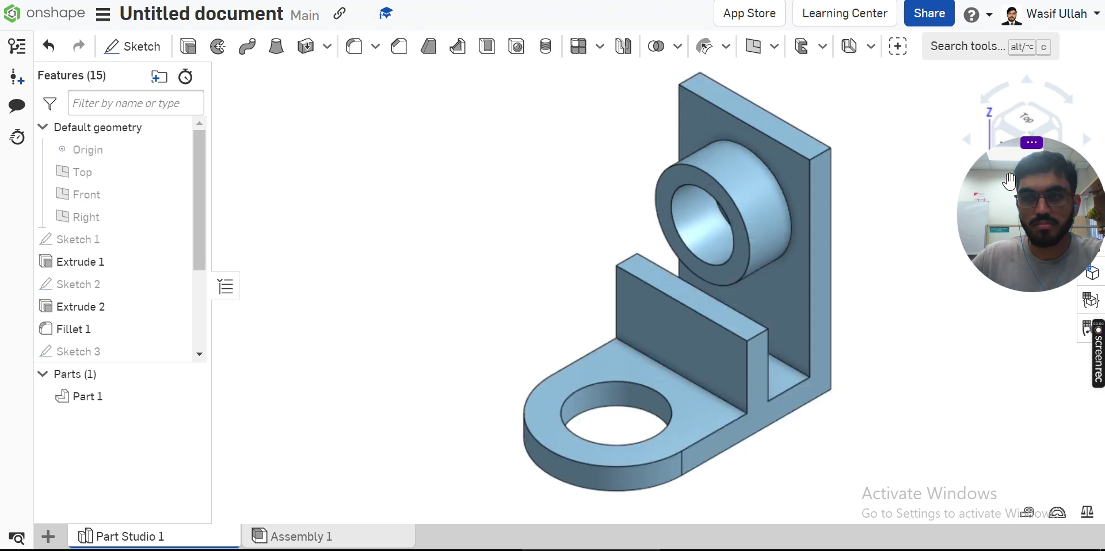